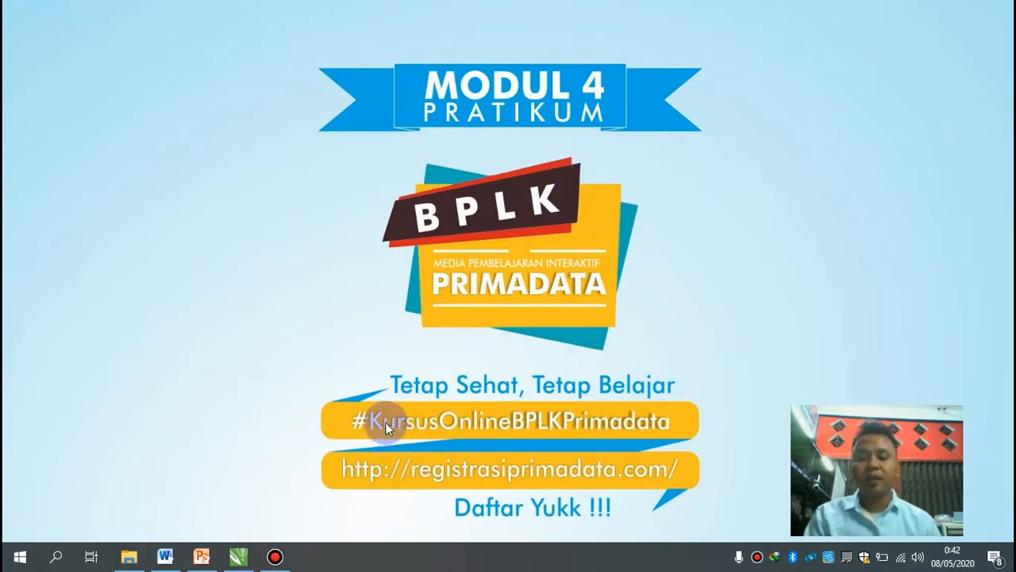
Switch to the mODUL.cdr drawing in CorelDRAW and select the star, the rectangle and the circle one after another.
left_click(246, 558)
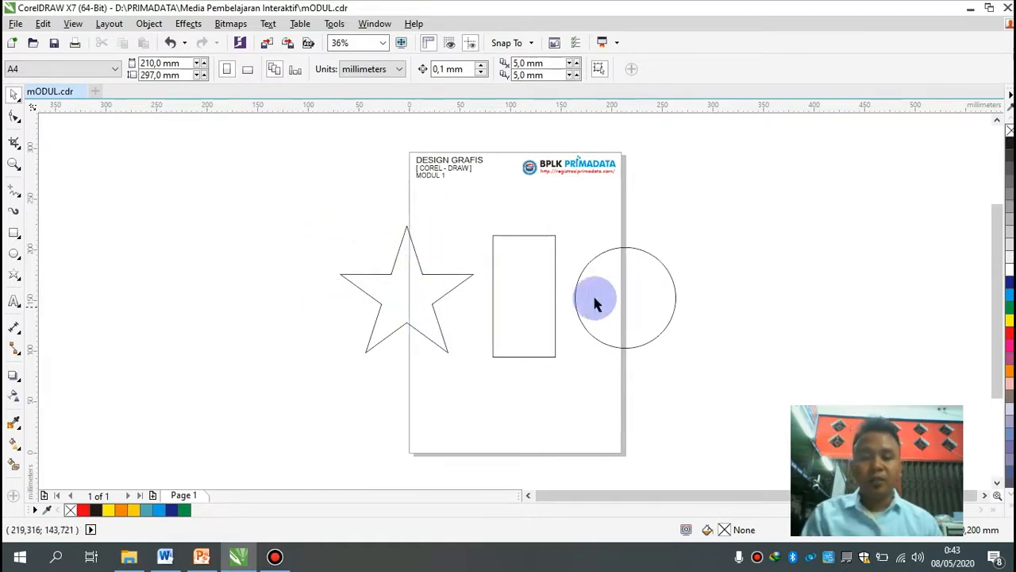
left_click(412, 282)
left_click(529, 291)
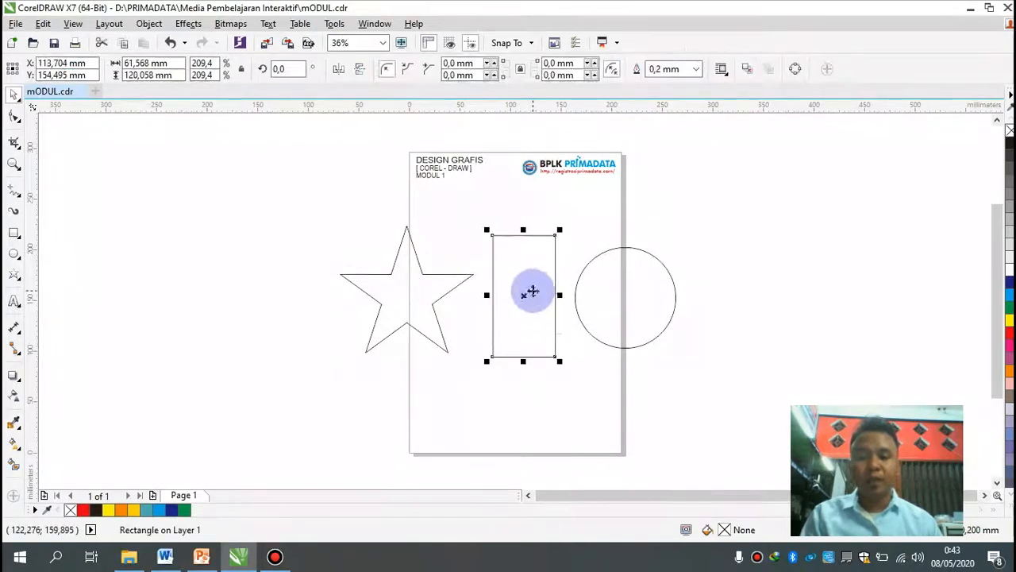
left_click(649, 300)
left_click(640, 343)
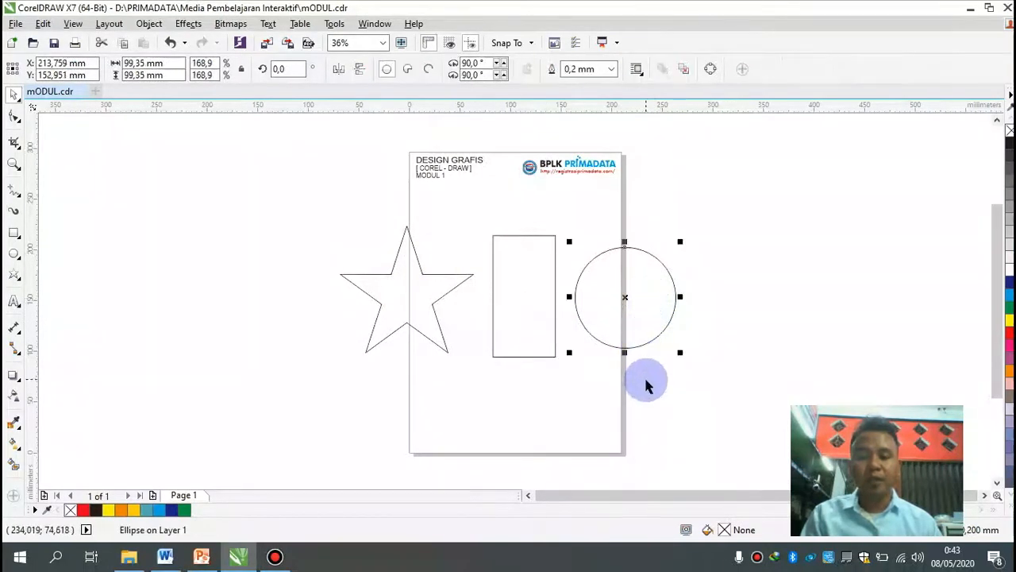
Fill the star with dark blue, the rectangle with yellow and the circle with red.
left_click(431, 316)
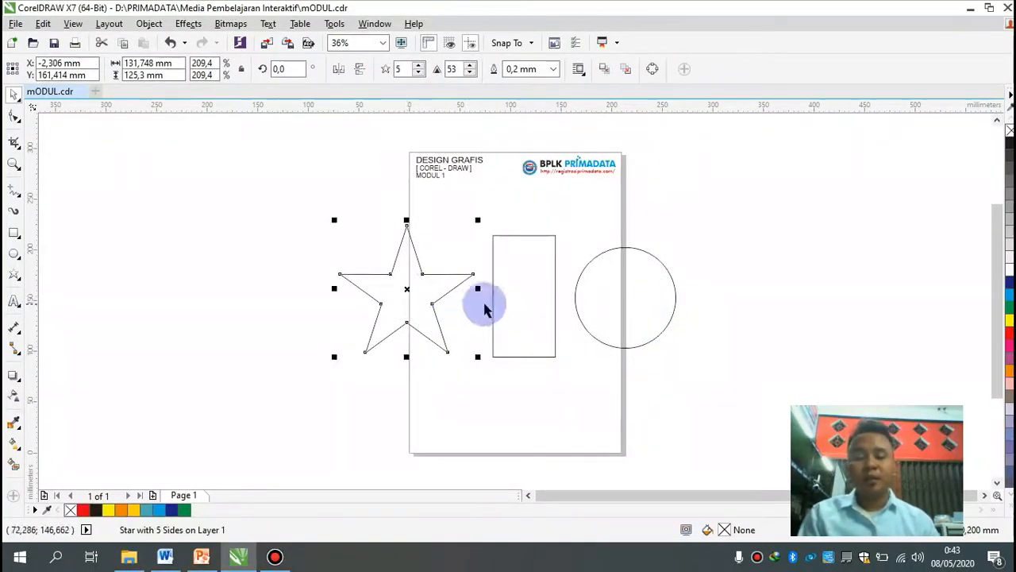
left_click(1009, 282)
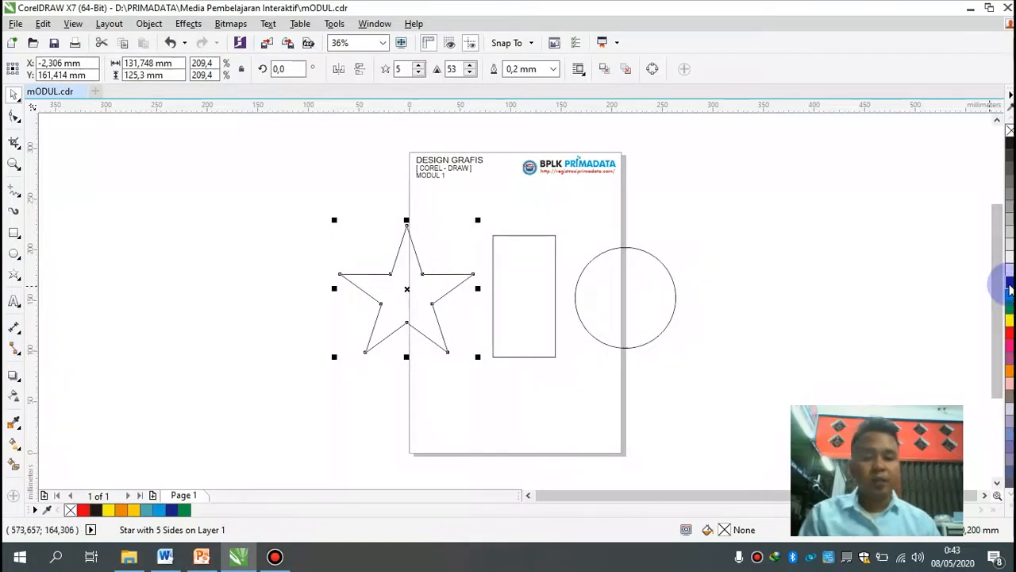
left_click(527, 274)
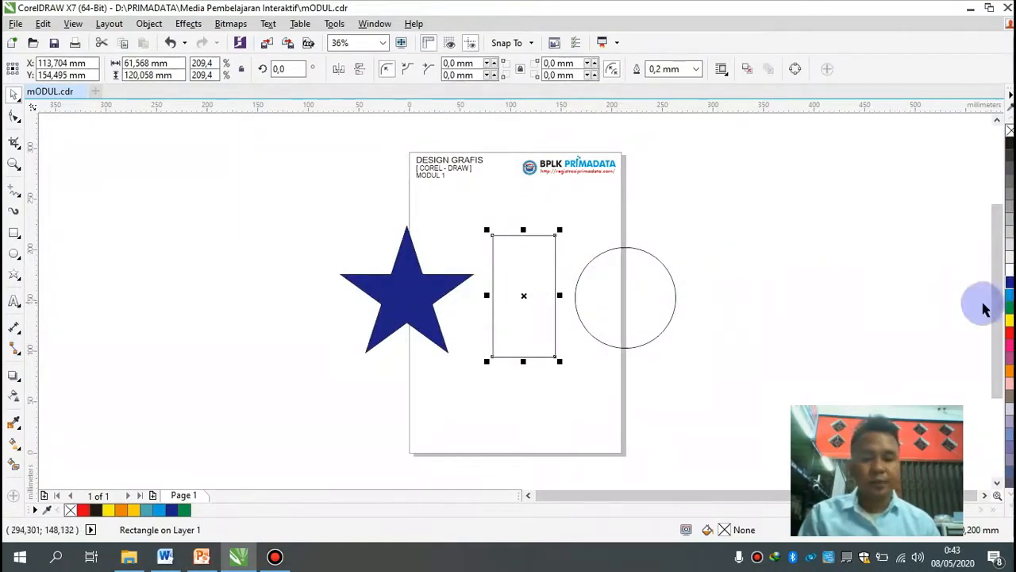
left_click(1010, 320)
left_click(637, 316)
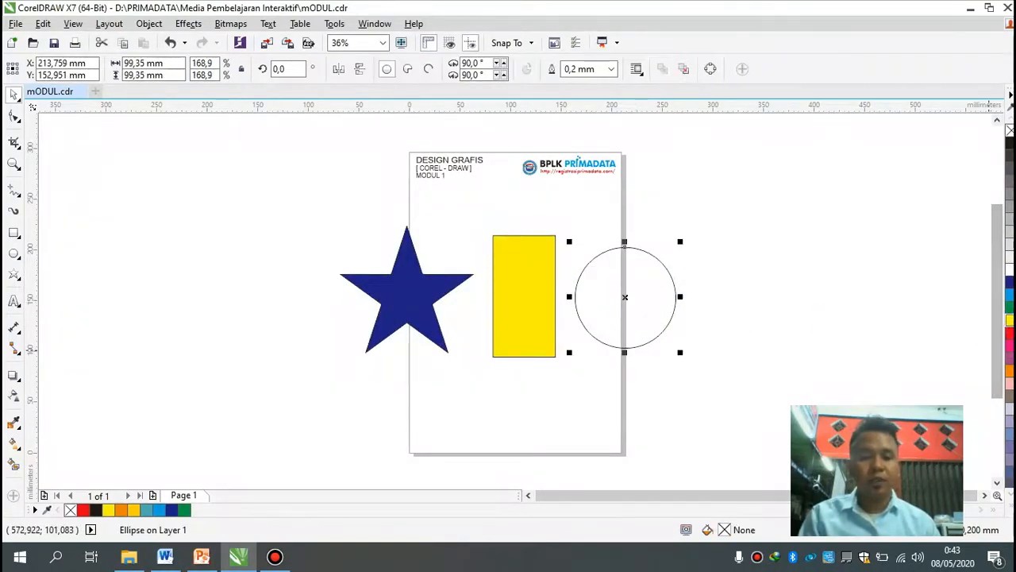
left_click(1009, 333)
left_click(729, 231)
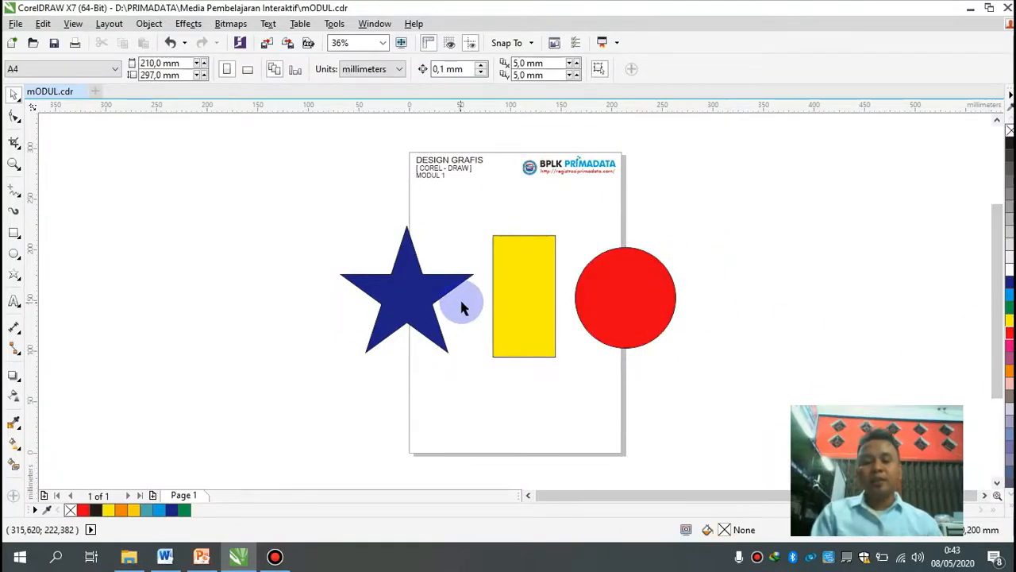
Move the blue star and then the red circle onto the yellow rectangle so the three shapes overlap.
left_click_drag(399, 299, 518, 291)
left_click_drag(609, 291, 582, 279)
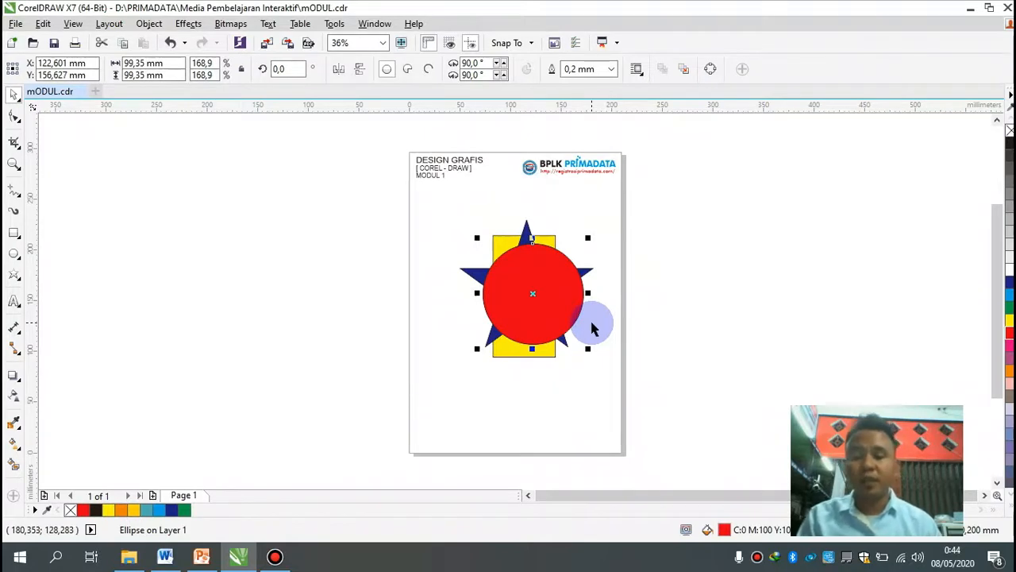
left_click(656, 357)
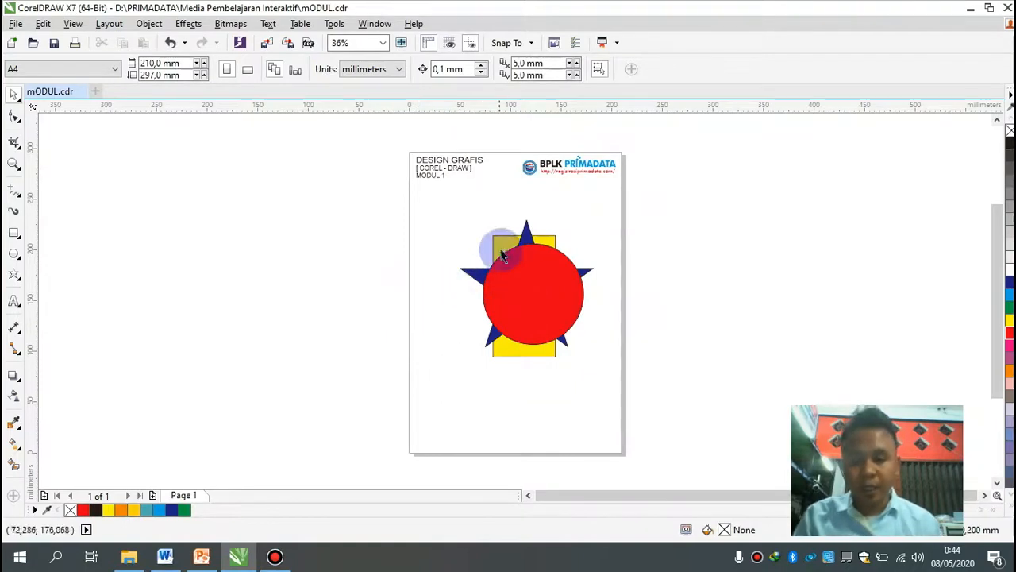
Bring the yellow rectangle forward in the stacking order, above the blue star and the red circle.
left_click(533, 290)
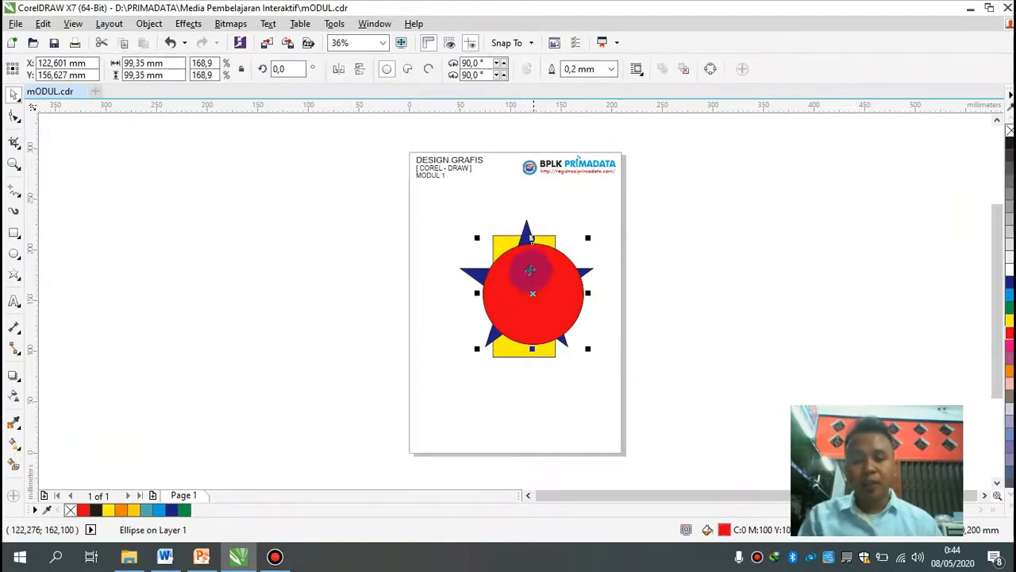
left_click(527, 235)
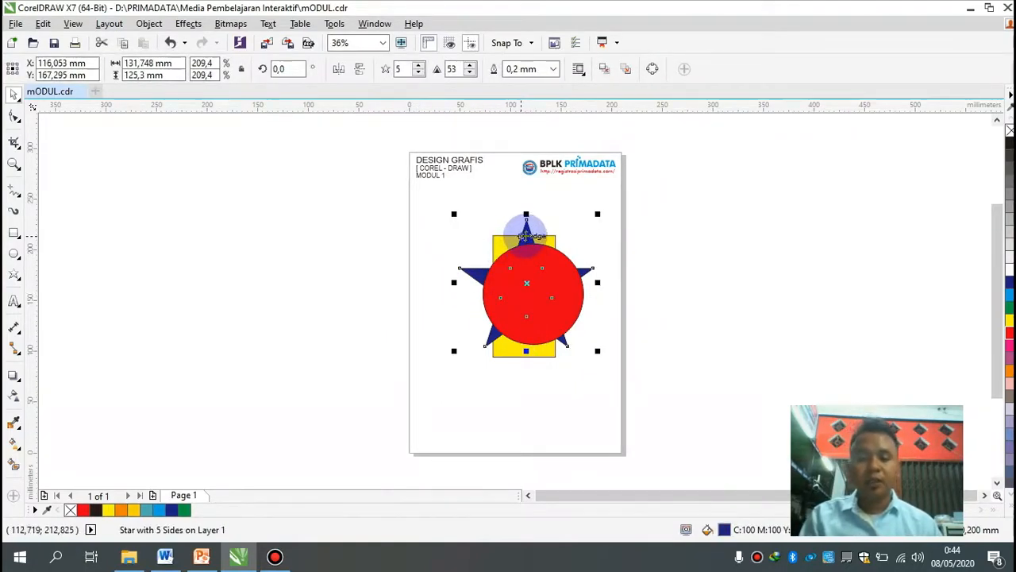
left_click(500, 243)
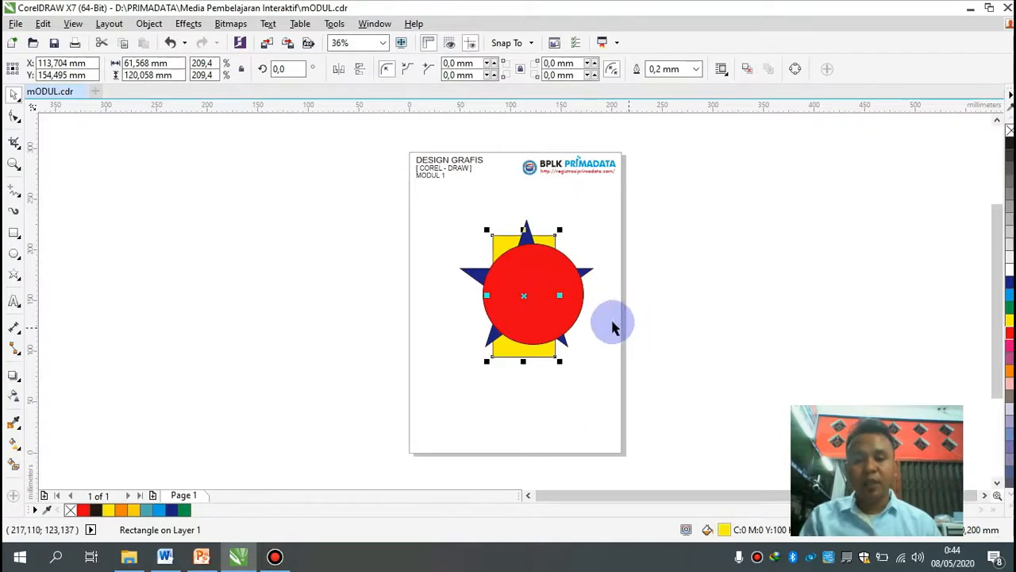
left_click(474, 210)
left_click(500, 240)
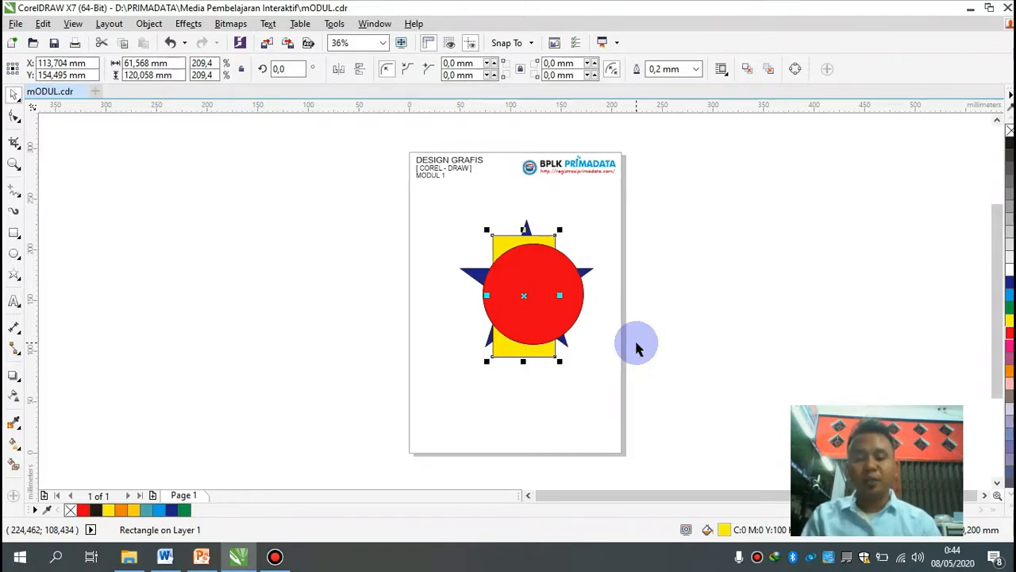
key("shift+Page_Up")
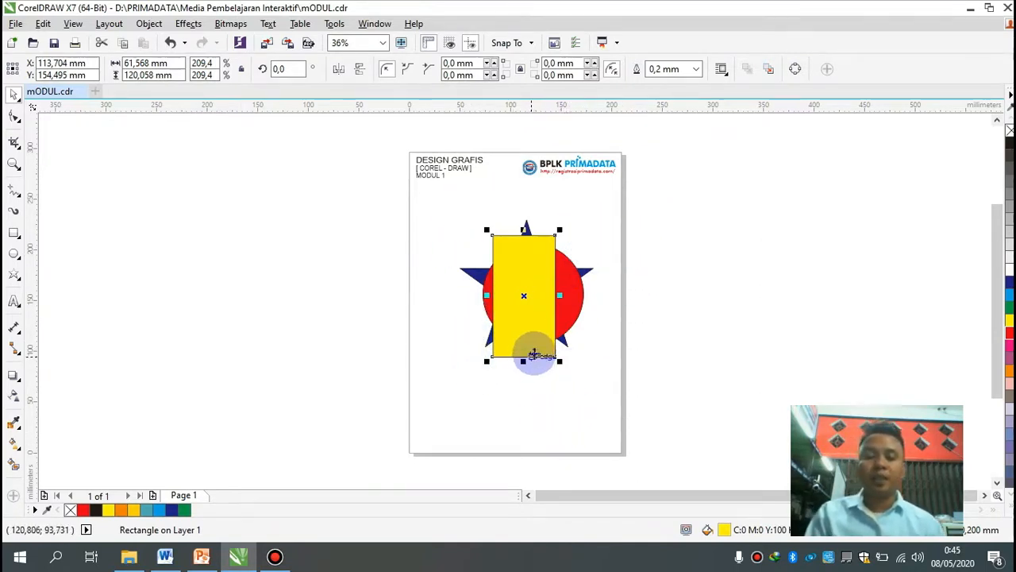
left_click(624, 326)
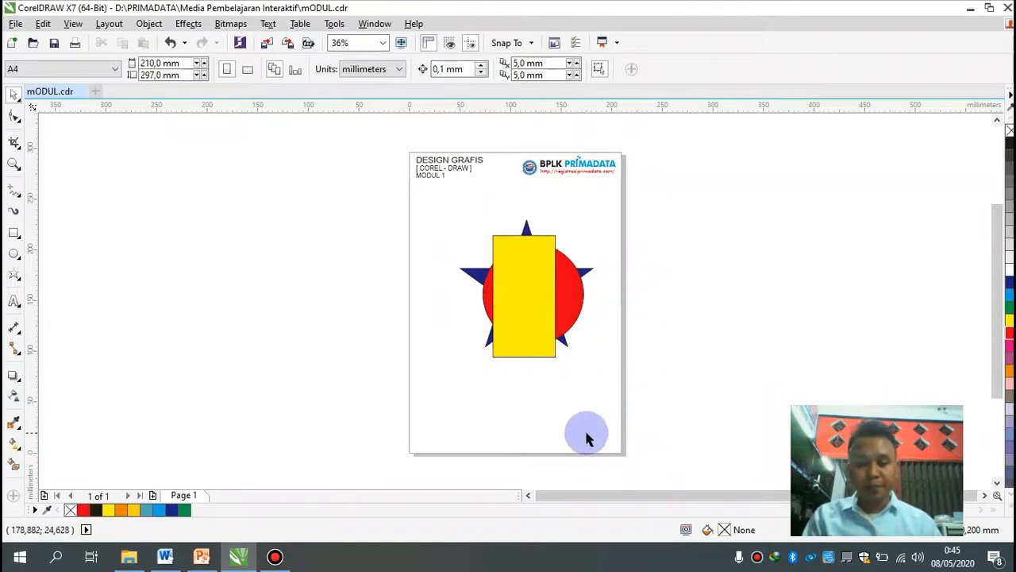
Move the yellow rectangle back down the stacking order, beneath the red circle and the blue star.
left_click(515, 336)
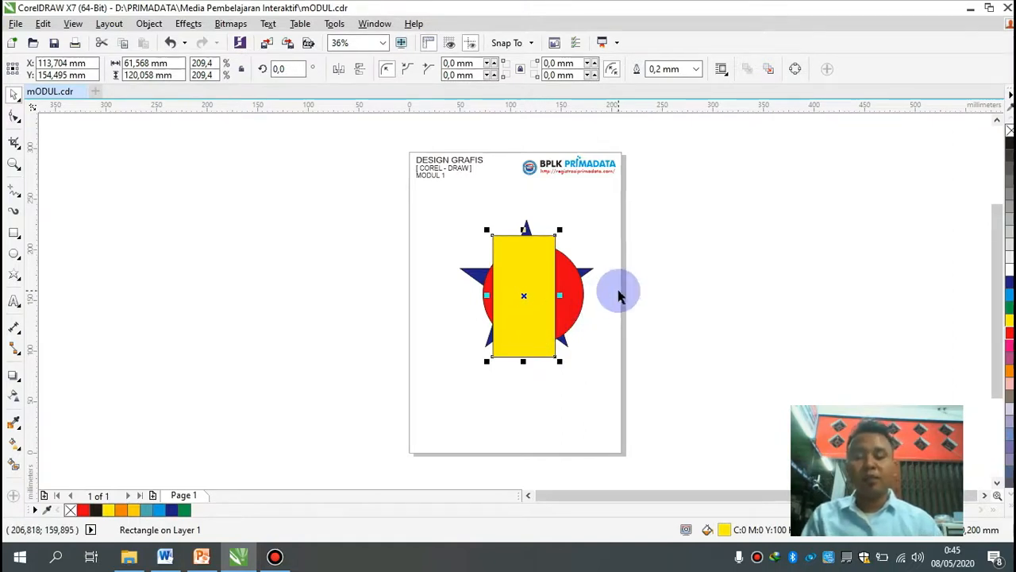
key("ctrl+Page_Down")
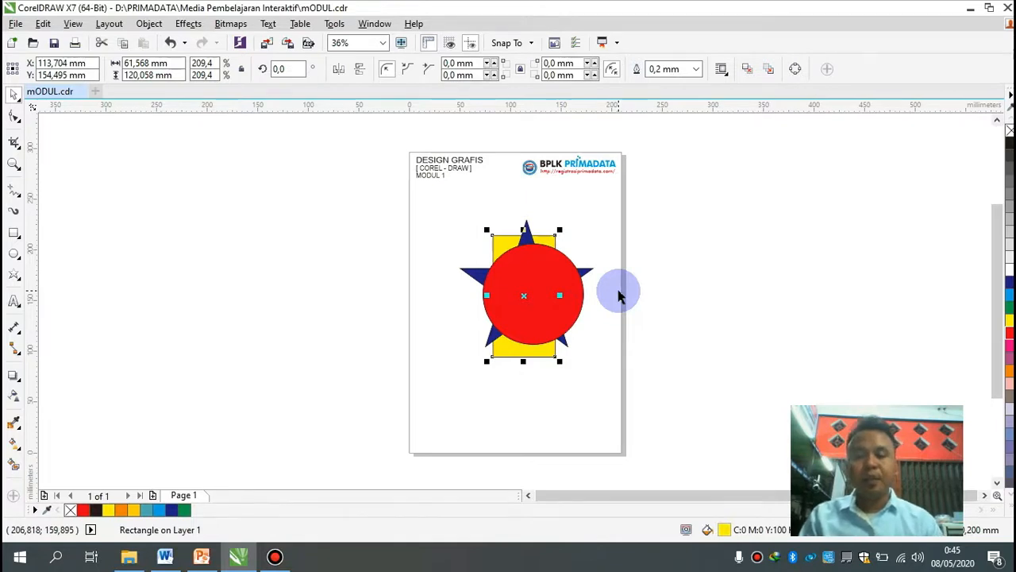
left_click(675, 244)
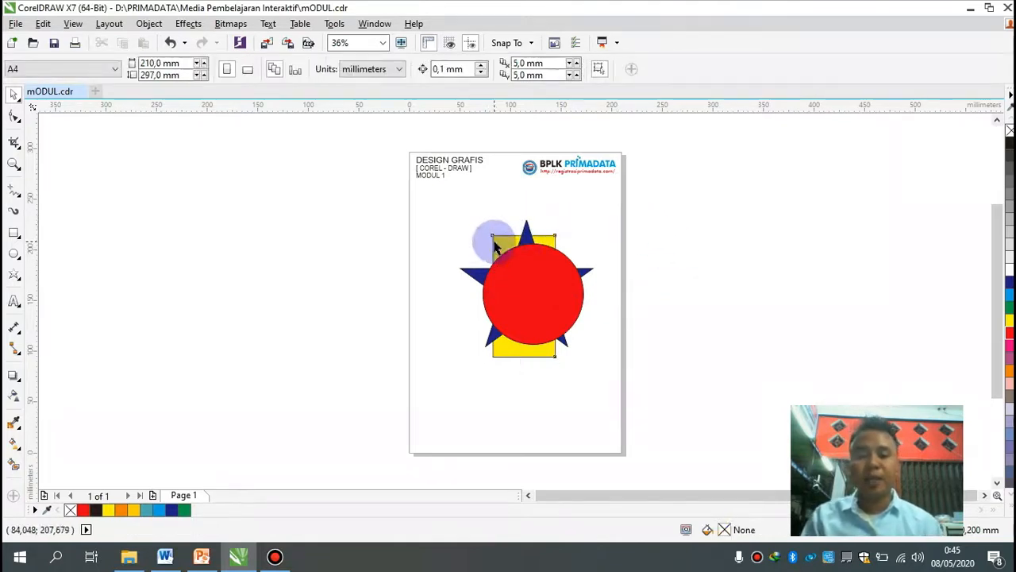
Bring the yellow rectangle to the front of the page, then send it to the back of the page.
left_click(493, 242)
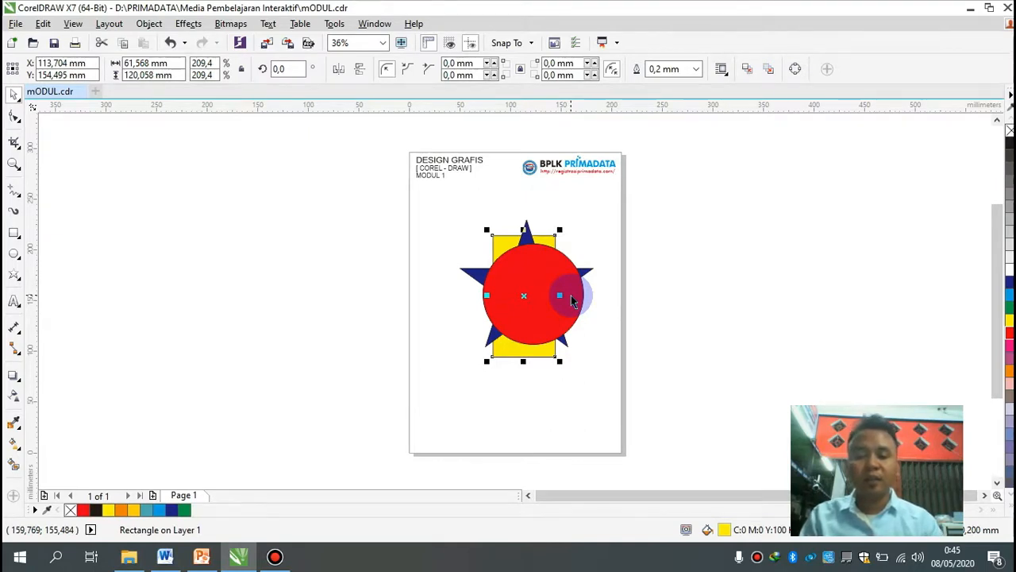
key("shift+Page_Up")
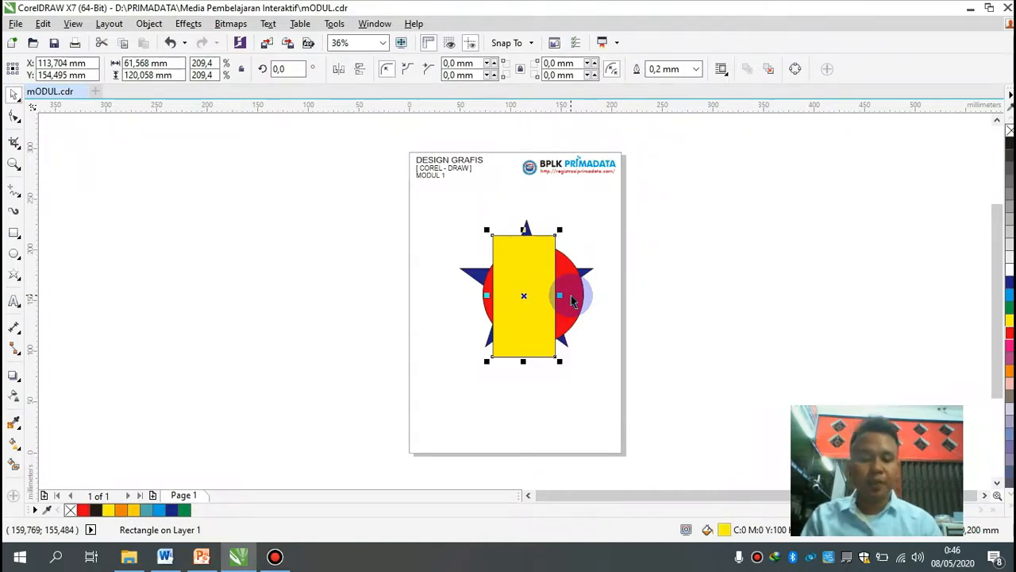
key("shift+Page_Down")
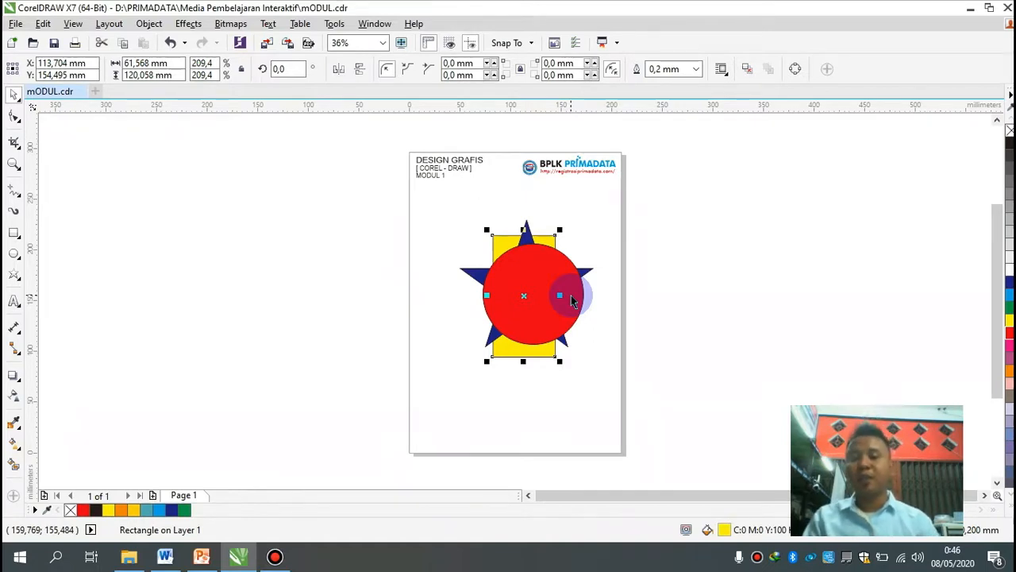
left_click(365, 249)
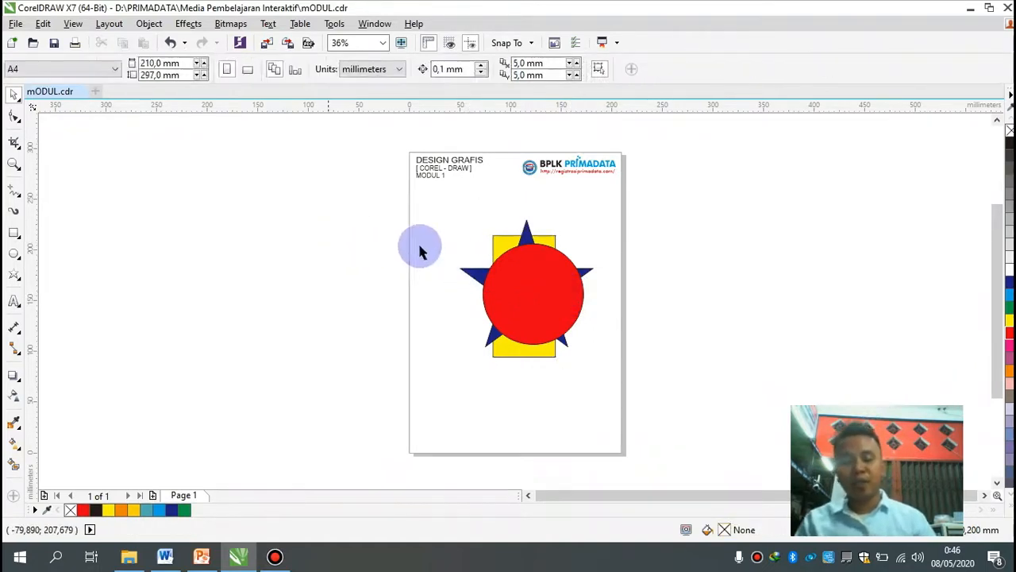
Spread the shapes apart, with the star at the page's left edge, the rectangle on the page and the circle at its right edge.
mouse_move(546, 281)
left_mouse_down()
mouse_move(536, 264)
mouse_move(537, 275)
left_mouse_up()
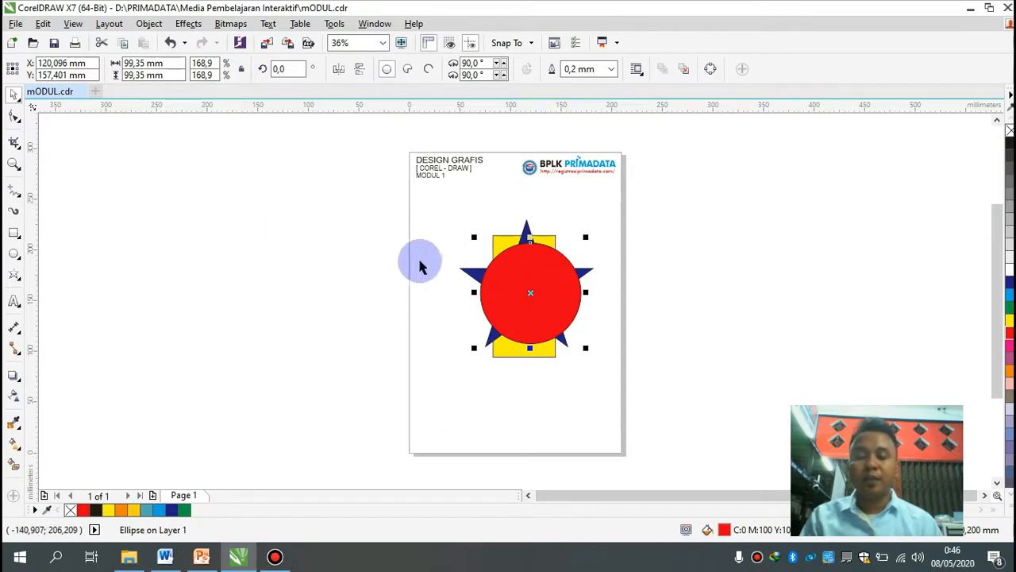
left_click(255, 305)
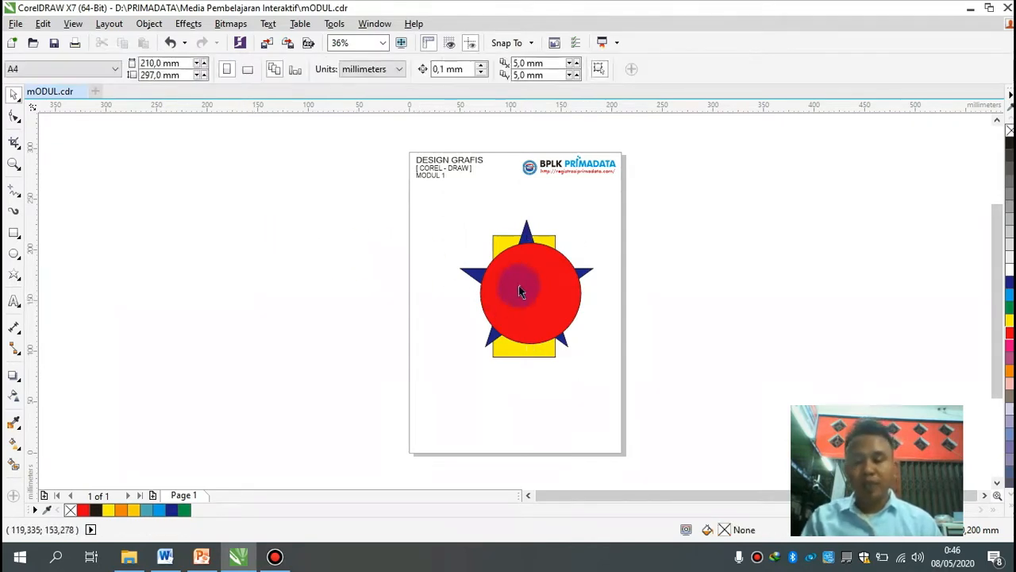
left_click_drag(517, 283, 358, 286)
left_click_drag(517, 285, 491, 263)
left_click(603, 301)
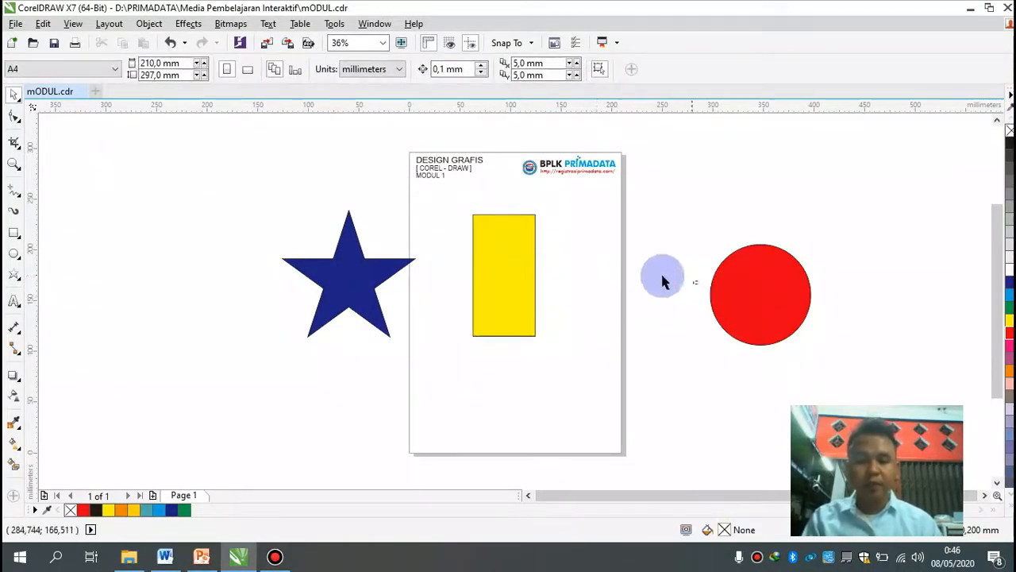
left_click_drag(759, 279, 635, 262)
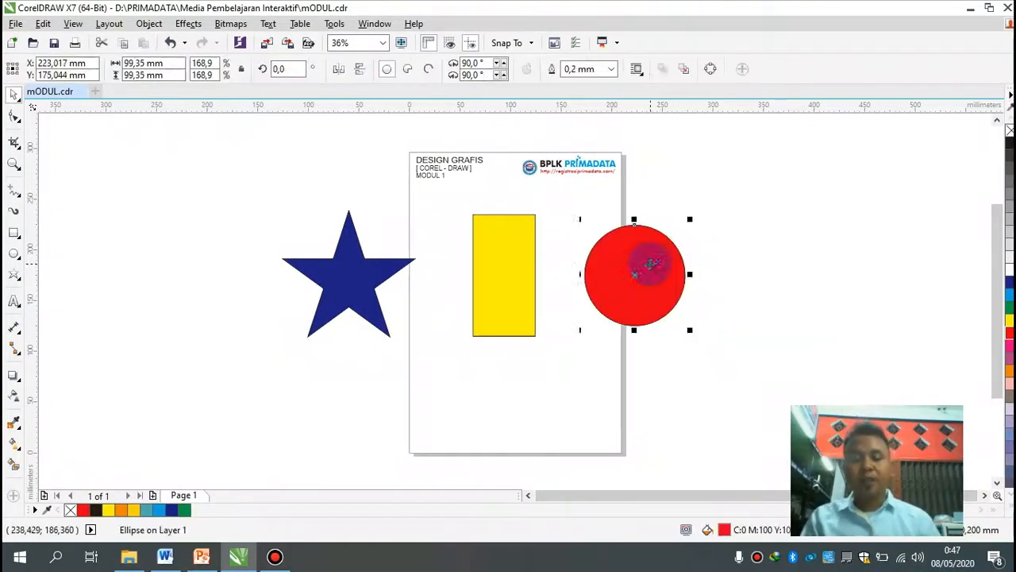
Stack the blue star and the red circle over the yellow rectangle again, undoing the circle's extra move off the page.
left_click_drag(361, 278, 502, 268)
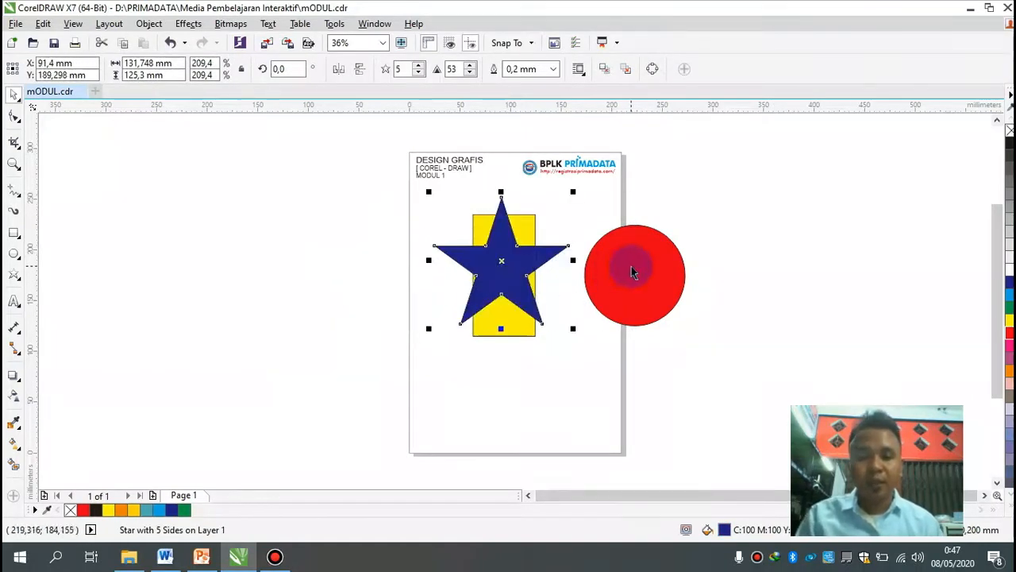
left_click_drag(640, 267, 343, 279)
left_click(694, 336)
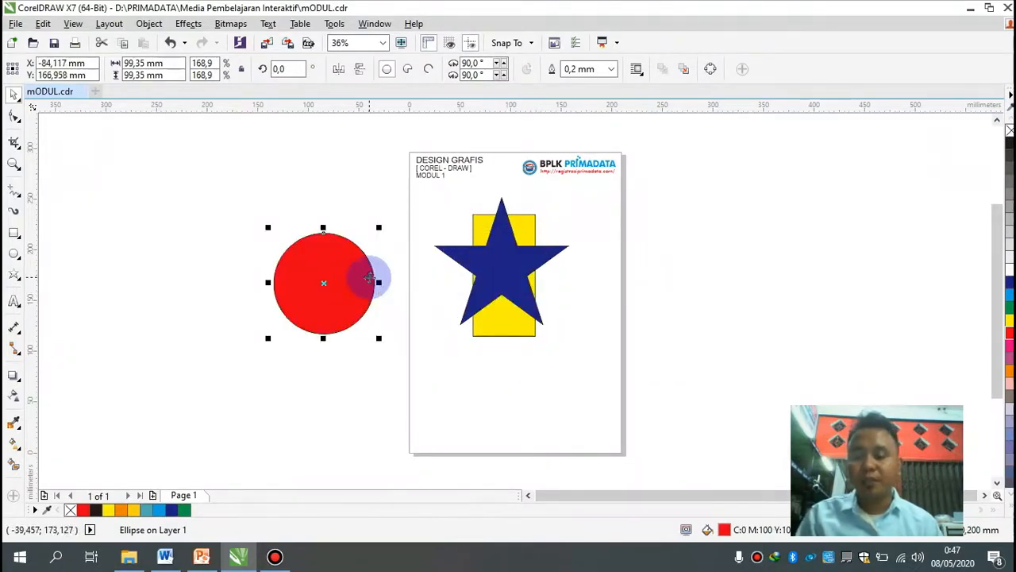
key("ctrl+z")
Select the three stacked shapes together and move them off the page to its left side.
left_click_drag(692, 174, 388, 400)
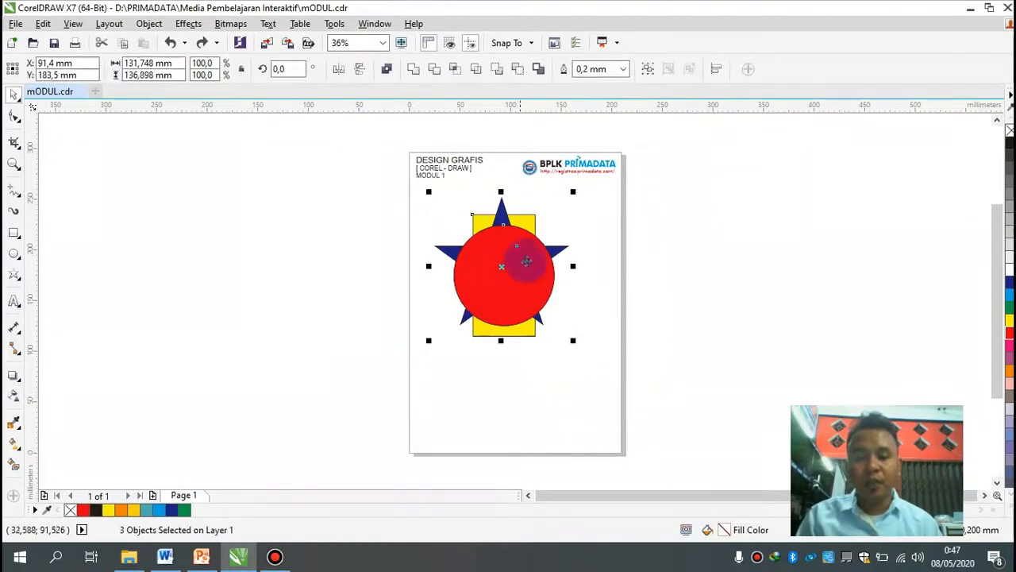
left_click_drag(527, 258, 493, 307)
left_click(347, 373)
Try moving single shapes out of the stack beside the page, and undo those moves.
left_click_drag(280, 311, 439, 314)
key("ctrl+z")
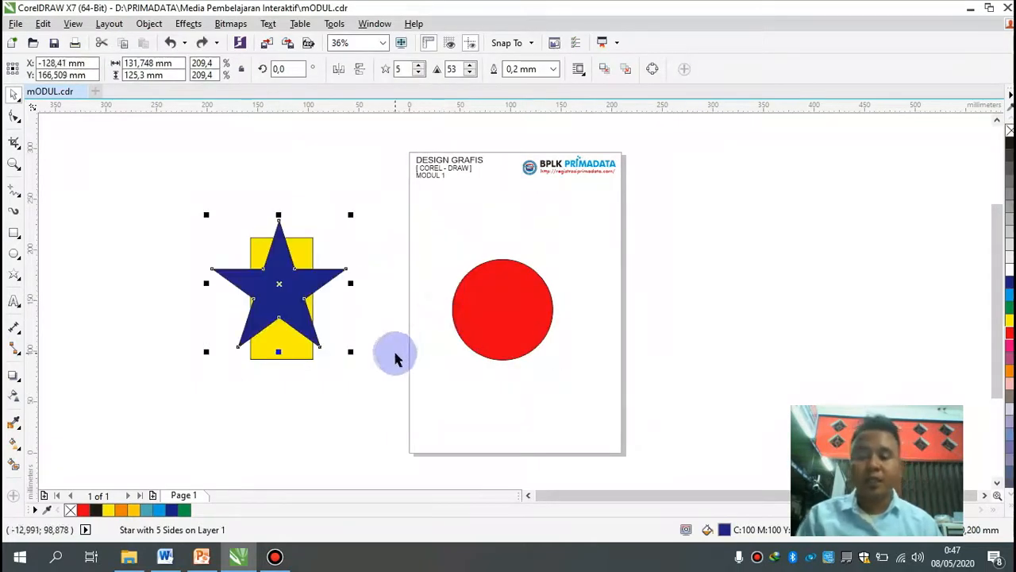
key("ctrl+z")
left_click(427, 296)
Select all three stacked shapes and move them together back onto the middle of the page.
left_click_drag(186, 200, 334, 363)
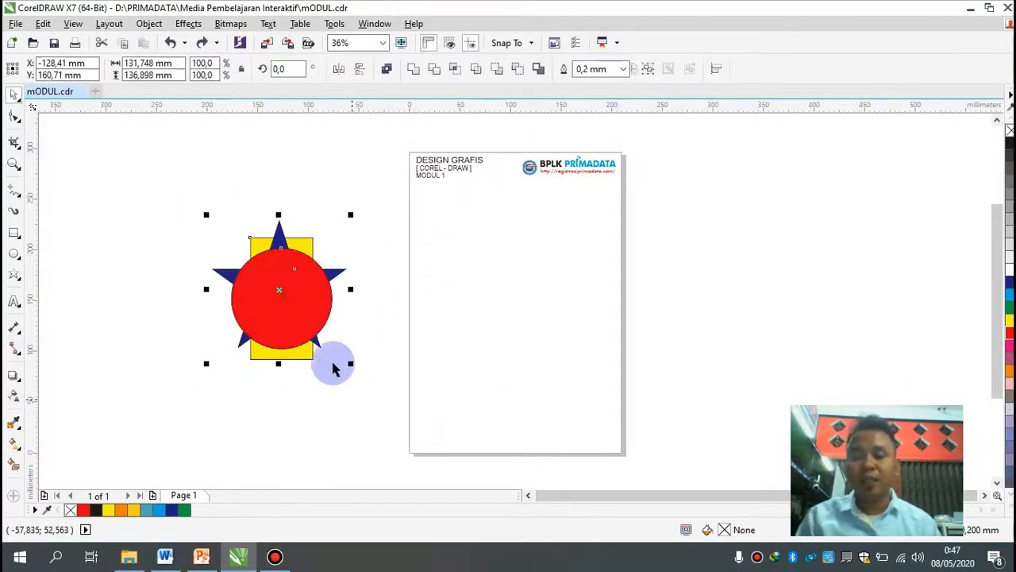
left_click_drag(300, 309, 538, 296)
left_click(727, 307)
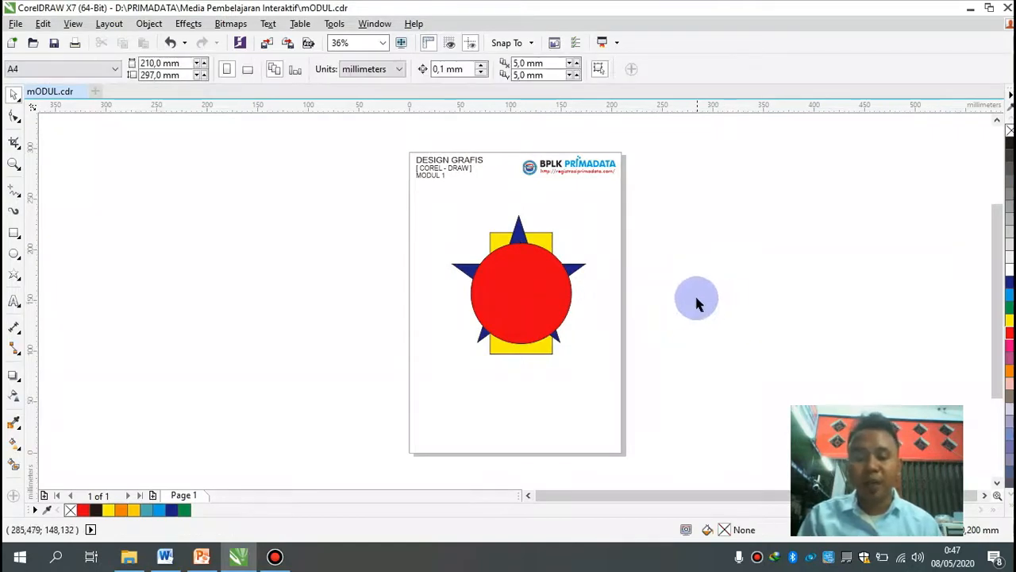
Select the star, rectangle and circle on the page and group them into one object.
left_click_drag(703, 197, 402, 422)
left_click(683, 198)
left_click_drag(683, 196, 420, 402)
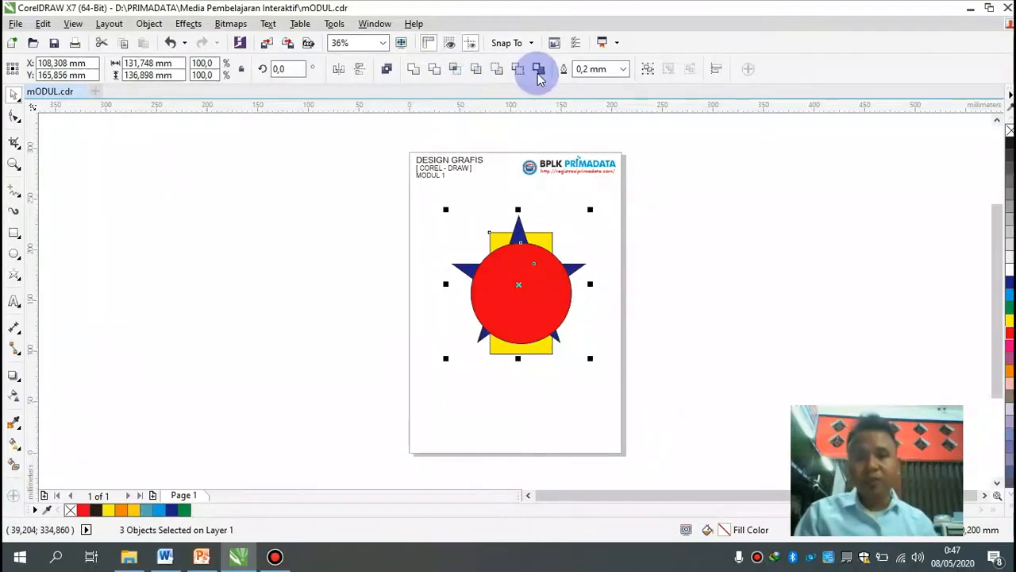
left_click(647, 71)
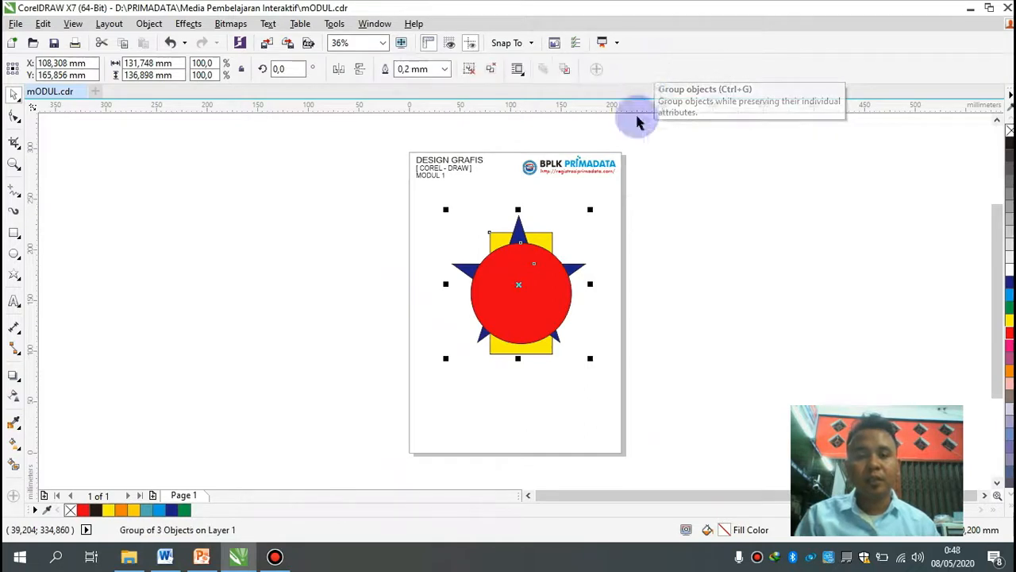
Move the grouped shapes off the page to its left side and back onto the middle of the page.
left_click(696, 321)
left_click_drag(500, 295, 366, 299)
left_click_drag(352, 292, 492, 285)
left_click(491, 287)
left_click(475, 294)
left_click_drag(545, 257, 539, 289)
left_click(746, 284)
left_click(709, 295)
left_click(786, 281)
Ungroup the grouped star, rectangle and circle into individual objects.
left_click(520, 278)
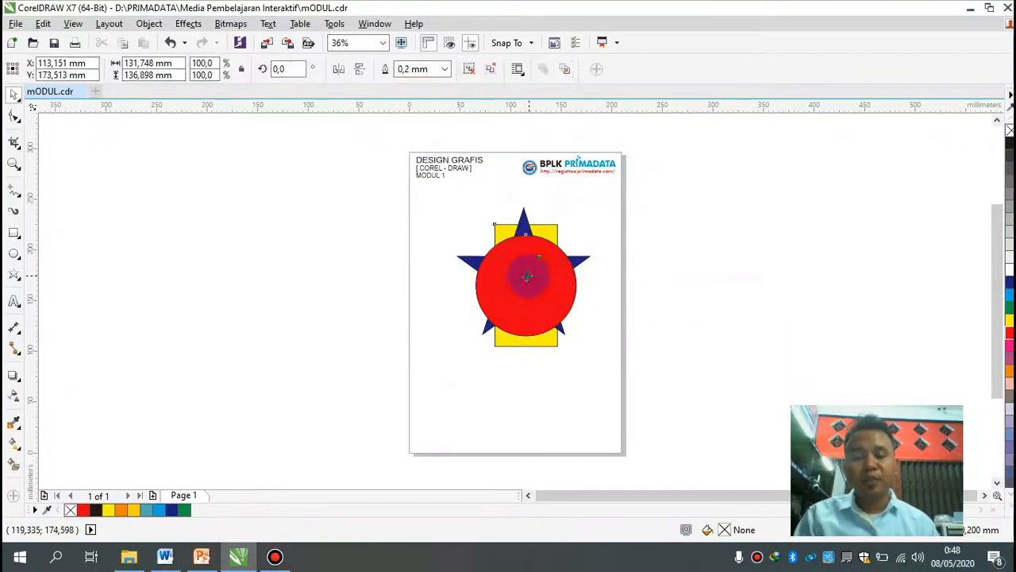
left_click(470, 75)
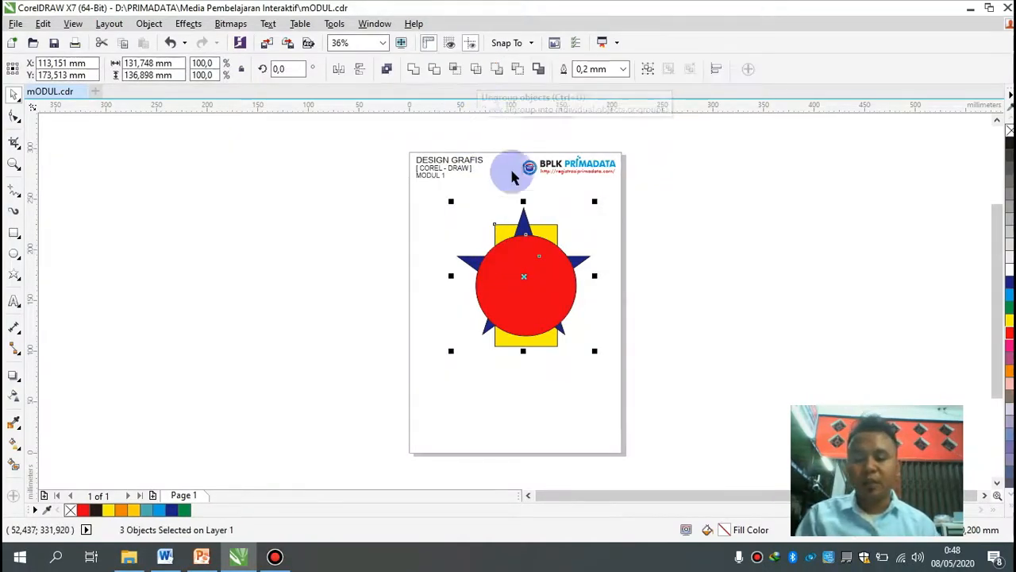
left_click(640, 263)
Move the shapes apart so the red circle, yellow rectangle and blue star stand side by side across the page.
left_click_drag(483, 278, 344, 293)
left_click_drag(531, 282, 484, 268)
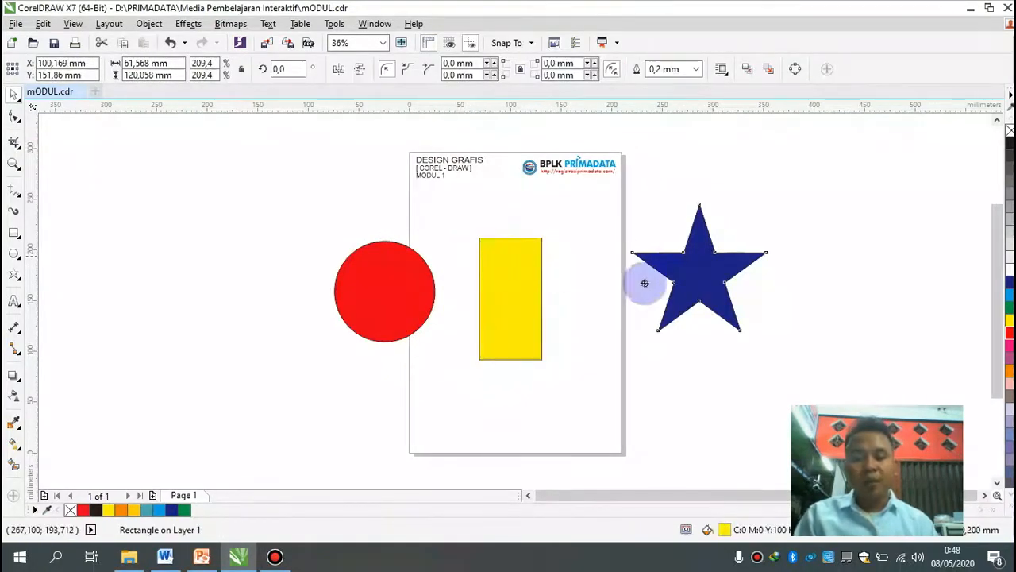
left_click_drag(644, 284, 570, 327)
left_click_drag(395, 289, 439, 305)
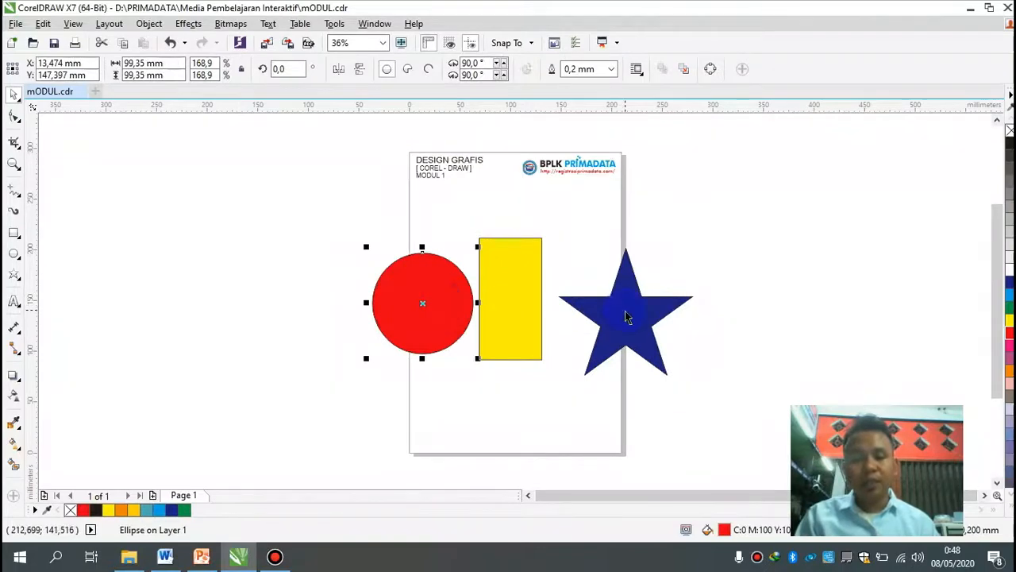
left_click_drag(626, 317, 633, 300)
left_click_drag(511, 280, 519, 279)
left_click_drag(459, 303, 415, 290)
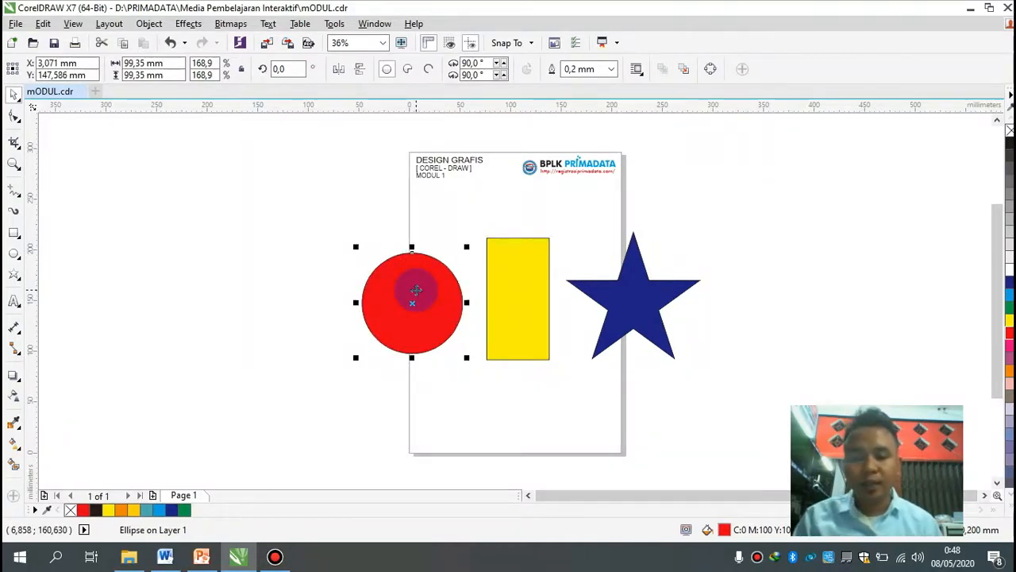
left_click(300, 278)
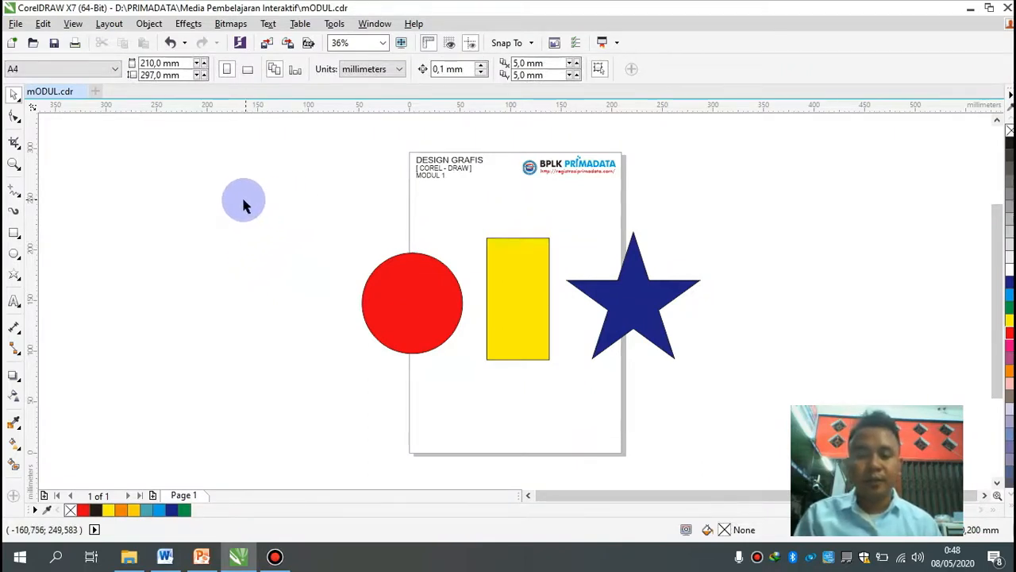
Select the circle, rectangle and star together and delete them.
left_click_drag(209, 204, 716, 407)
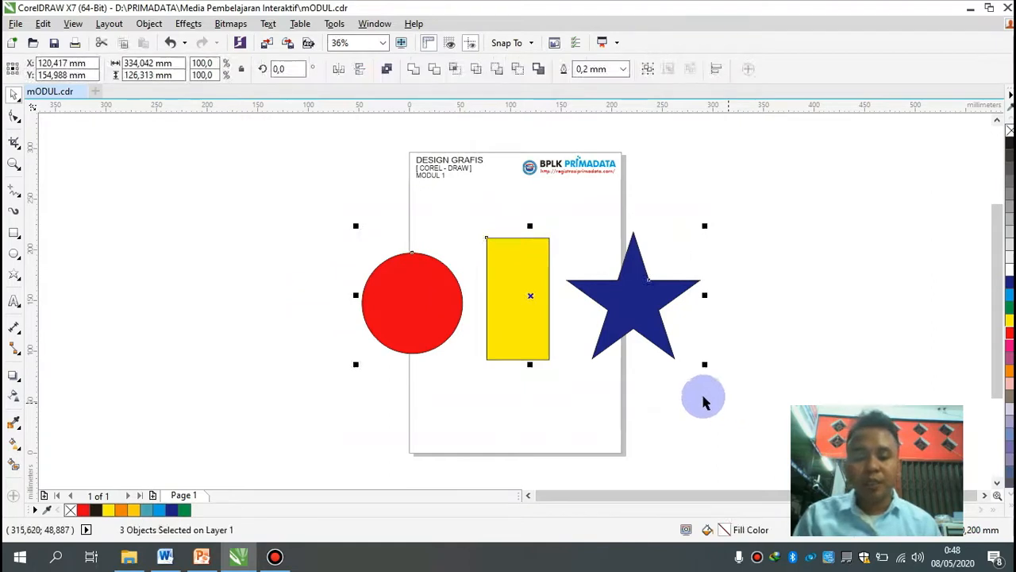
left_click(645, 404)
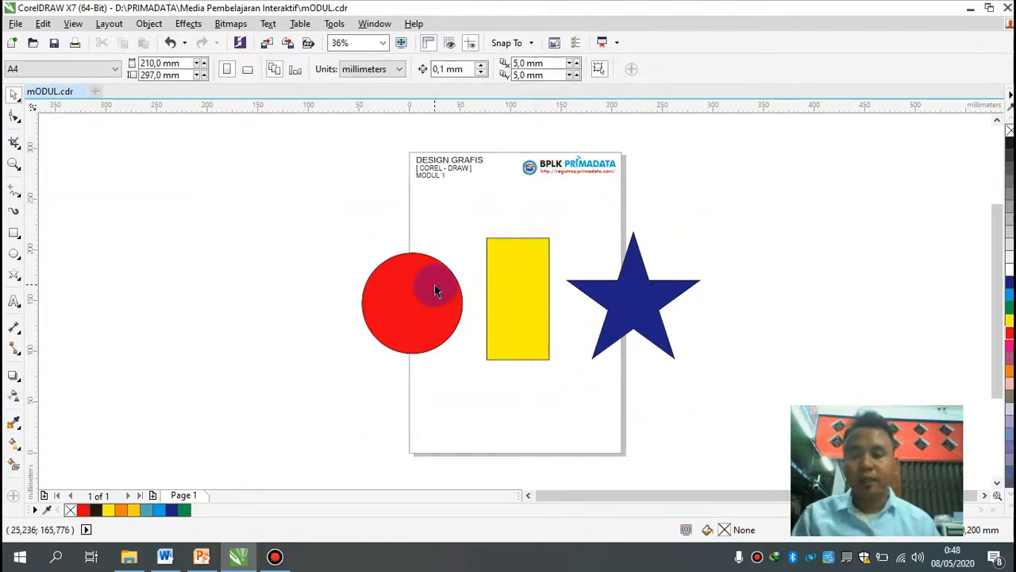
left_click_drag(273, 188, 758, 382)
key("Delete")
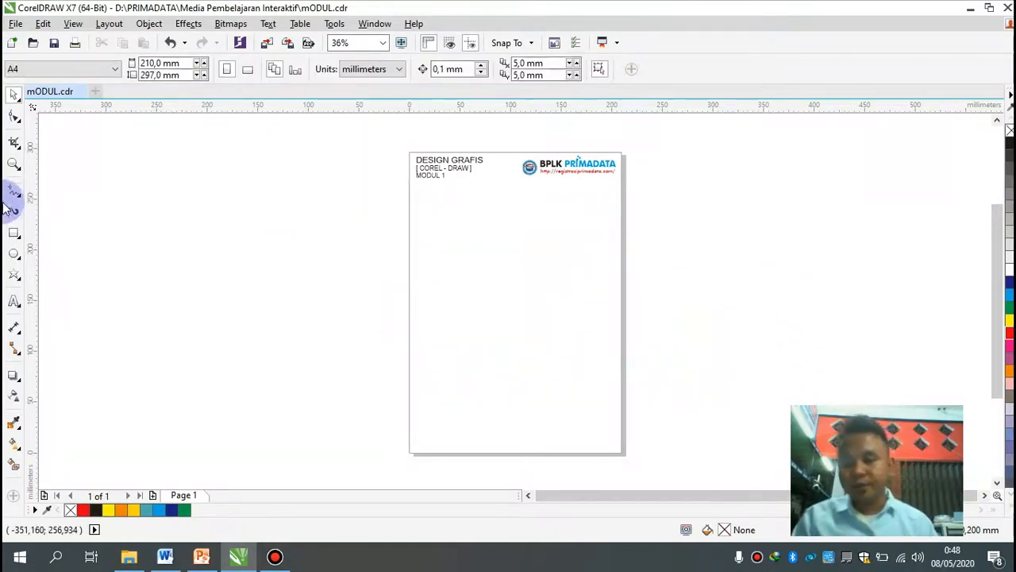
Draw a rectangle about 228 × 201 mm over the page's left edge and a circle about 46 mm in diameter on the page.
left_click(14, 233)
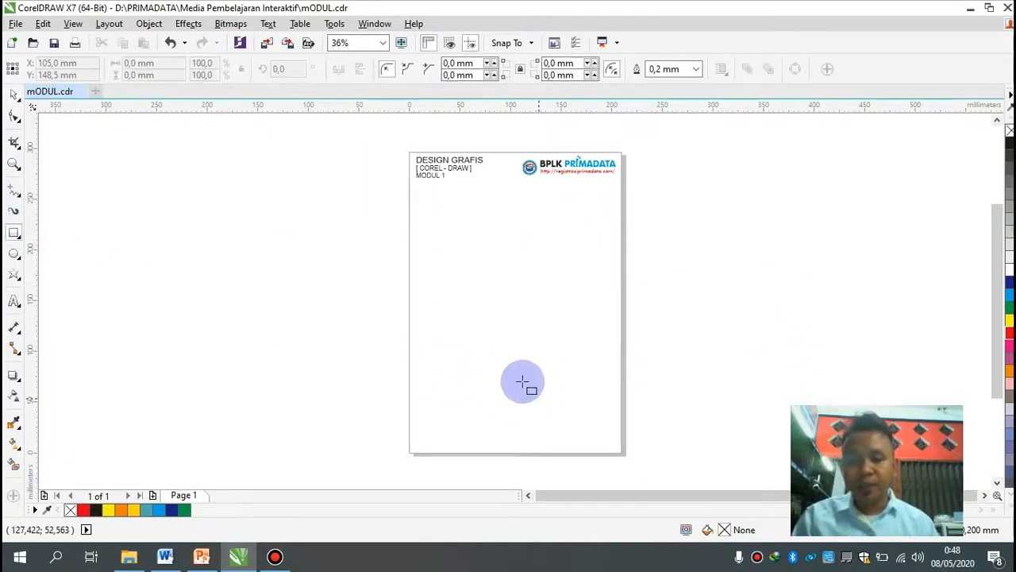
mouse_move(193, 202)
left_mouse_down()
mouse_move(275, 349)
mouse_move(406, 415)
mouse_move(424, 404)
left_mouse_up()
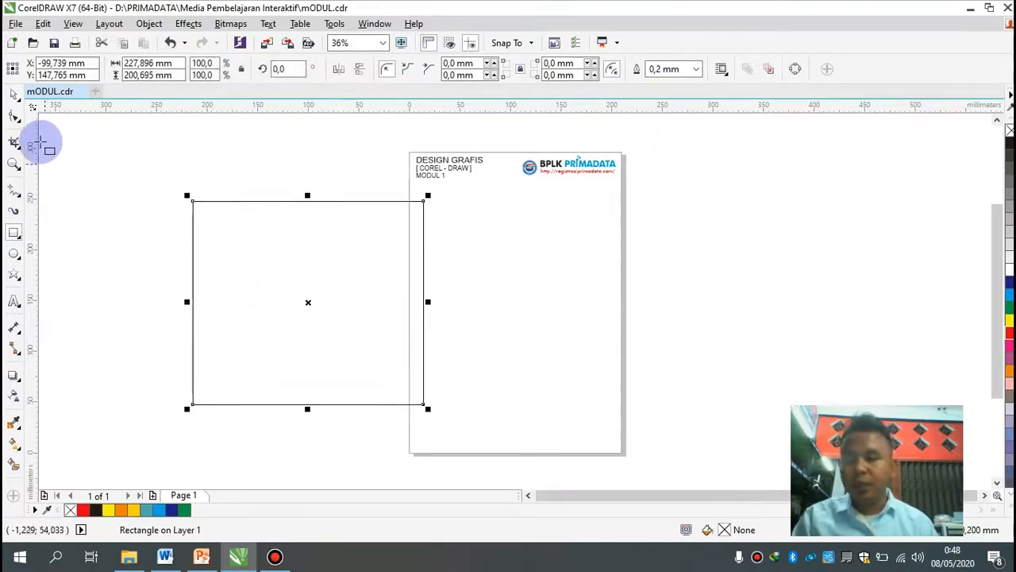
left_click(15, 254)
left_click_drag(523, 279, 569, 326)
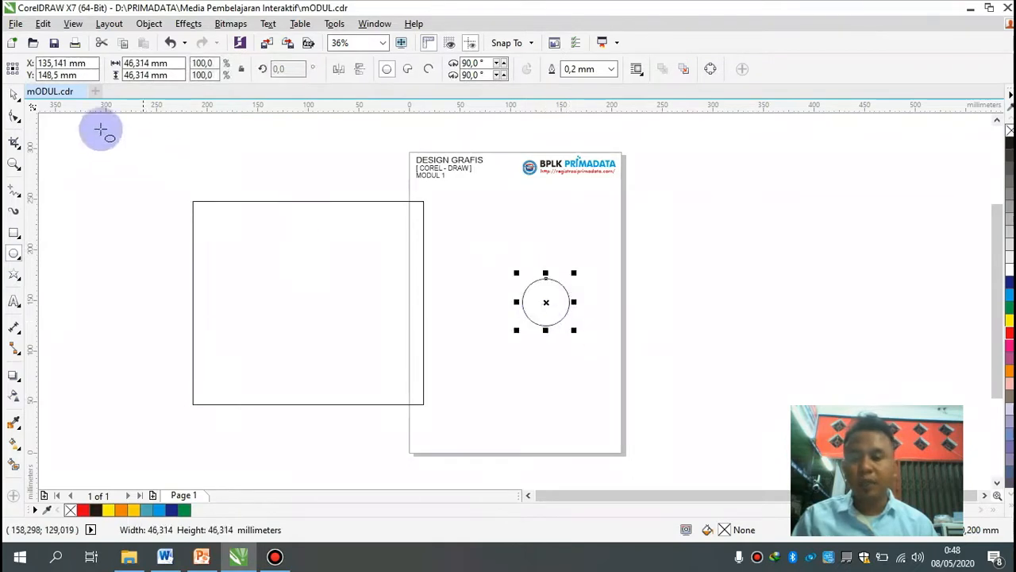
Move the rectangle and the circle off the page to its left, with the circle between the rectangle and the page.
left_click(14, 93)
left_click_drag(274, 237, 208, 231)
left_click_drag(555, 291, 377, 284)
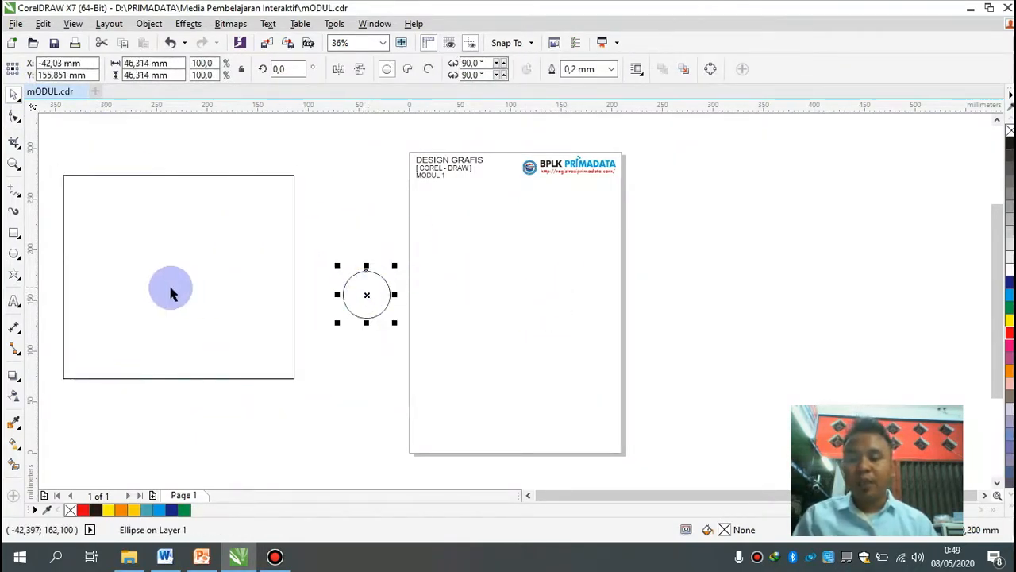
left_click_drag(169, 291, 180, 295)
left_click(332, 350)
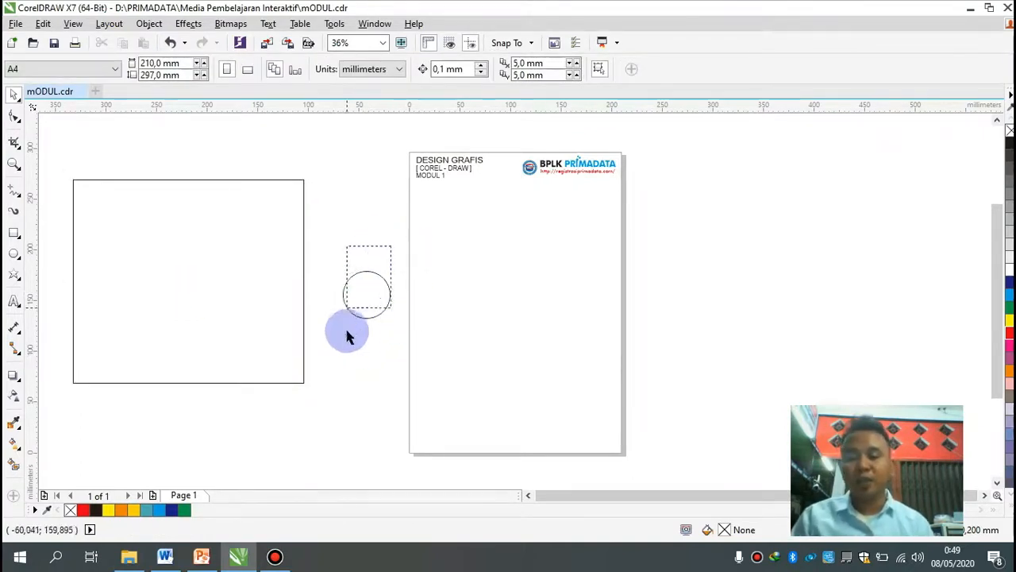
left_click(367, 293)
left_click(176, 232)
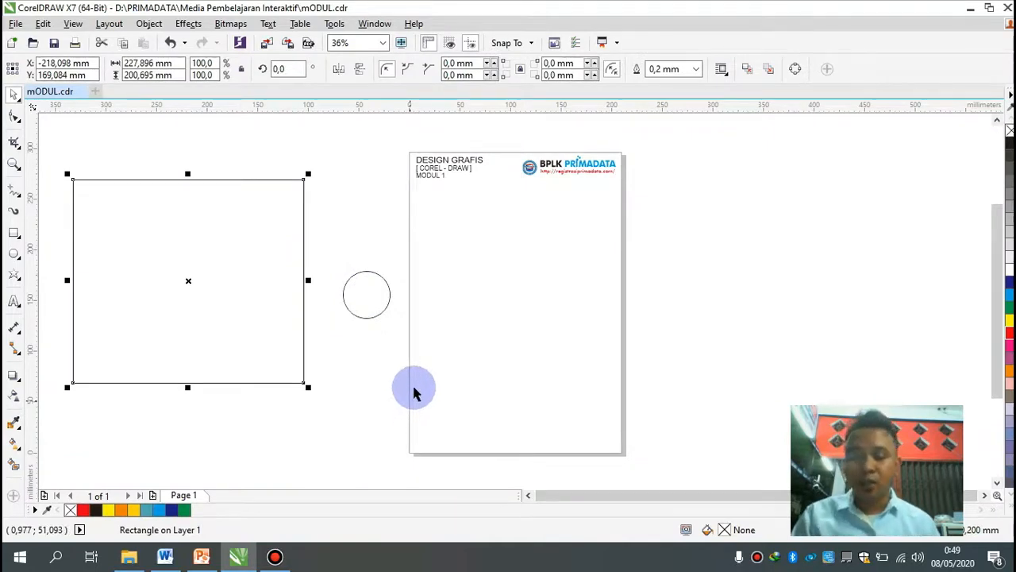
left_click(546, 316)
left_click_drag(471, 259, 332, 383)
left_click(206, 294)
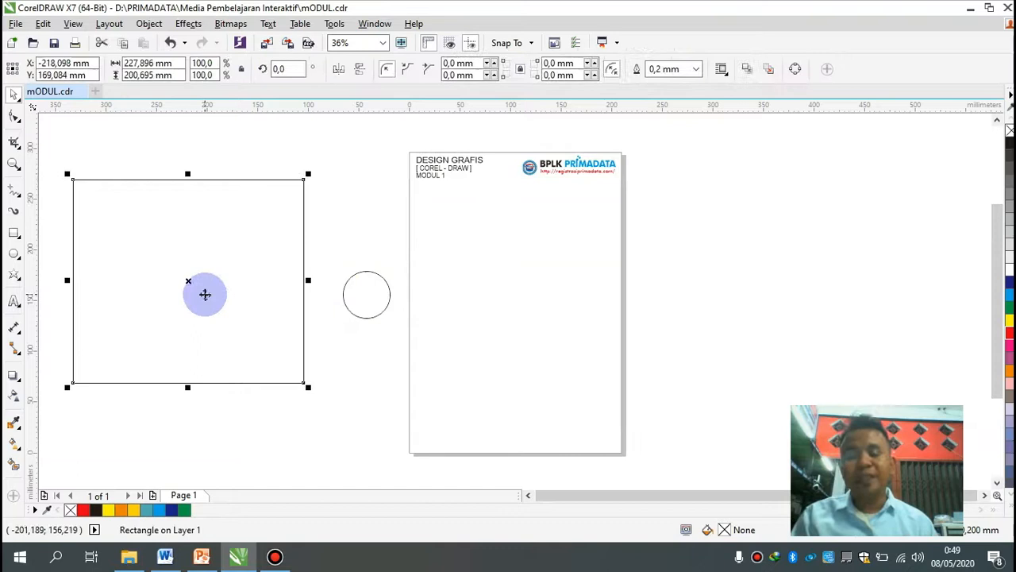
left_click(471, 318)
left_click_drag(477, 277, 345, 327)
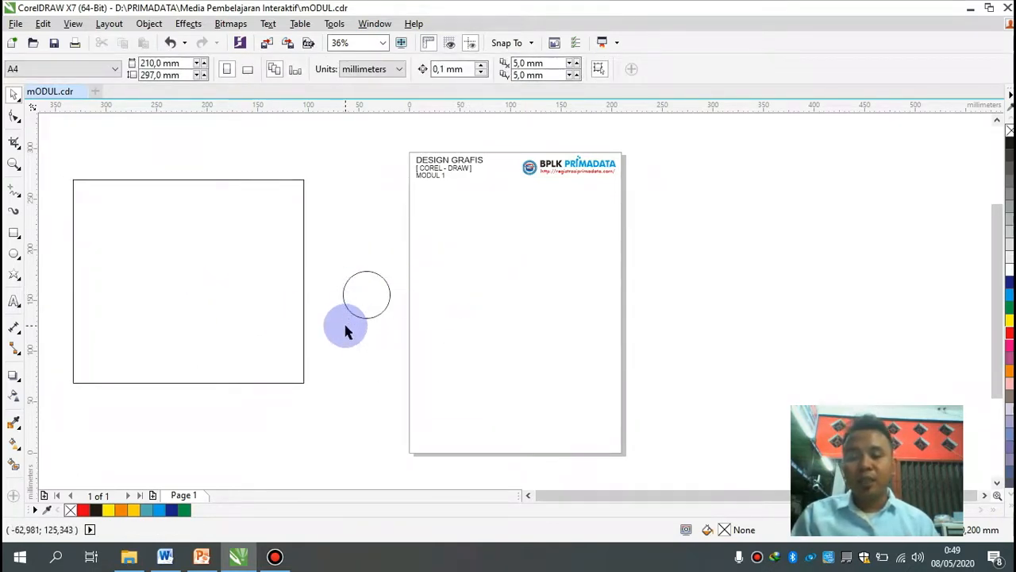
left_click_drag(427, 278, 342, 334)
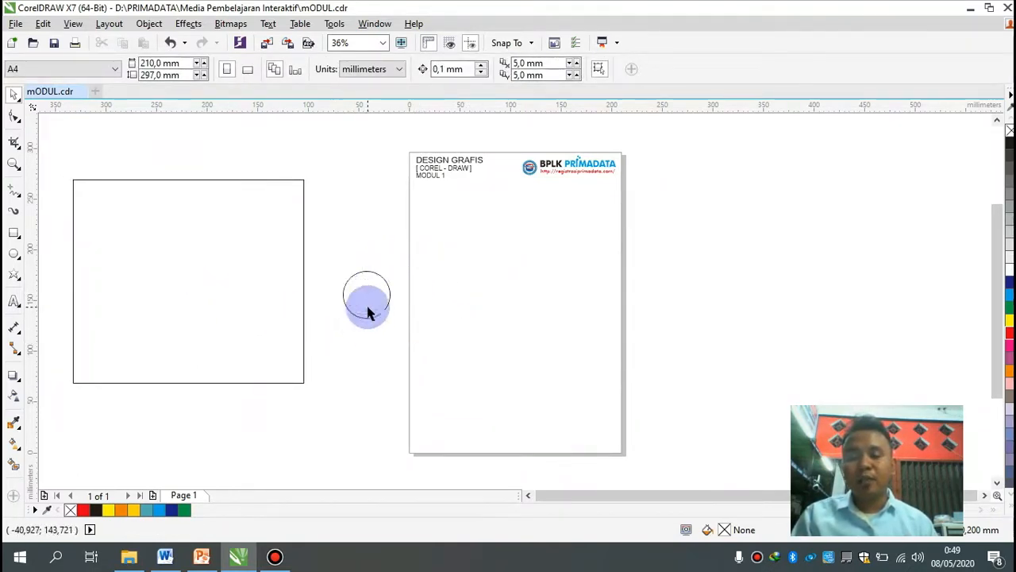
left_click(364, 300)
left_click(163, 226)
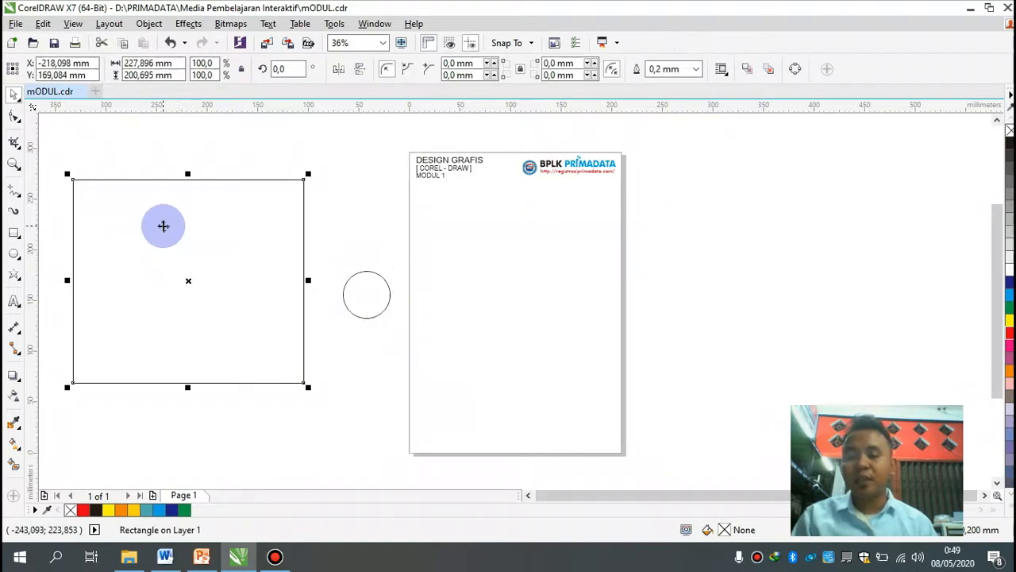
Move the circle onto the page, just inside its left edge.
left_click(364, 295)
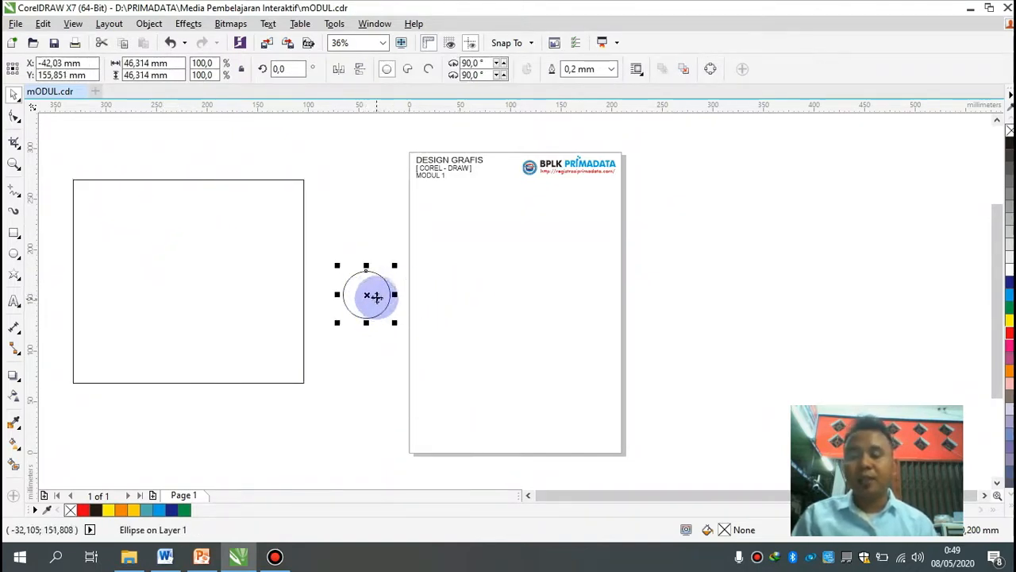
left_click_drag(373, 293, 439, 327)
left_click(153, 229)
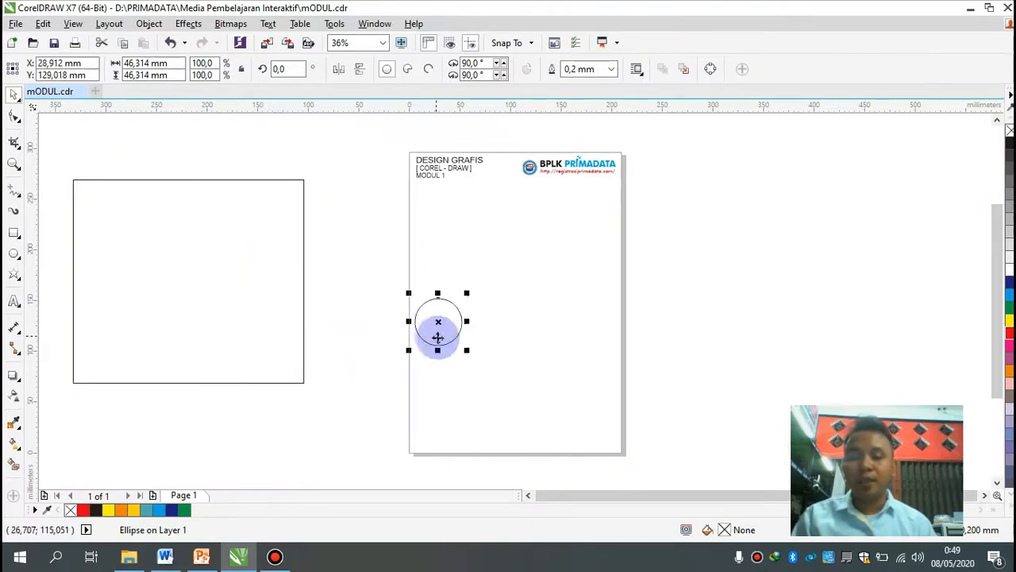
left_click(365, 347)
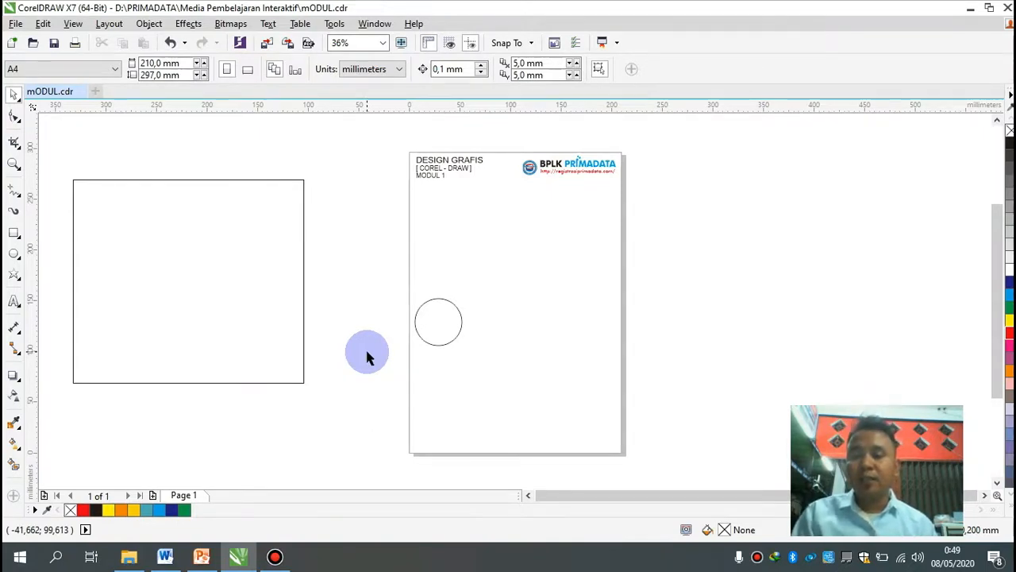
Select the rectangle and add the circle to the selection, and align the rectangle to the circle's left and top edges.
left_click(302, 381)
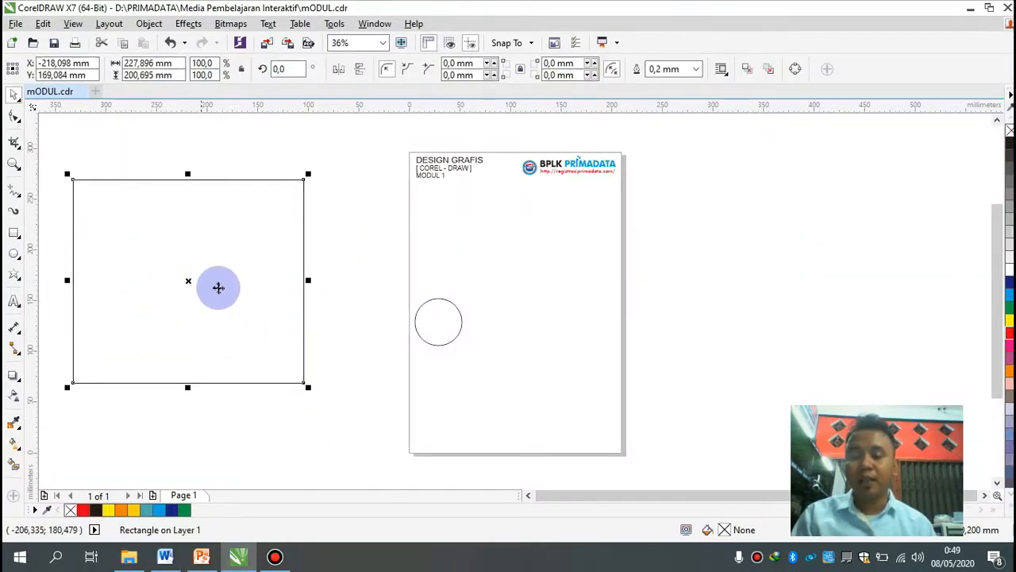
left_click(208, 219)
left_click(231, 318)
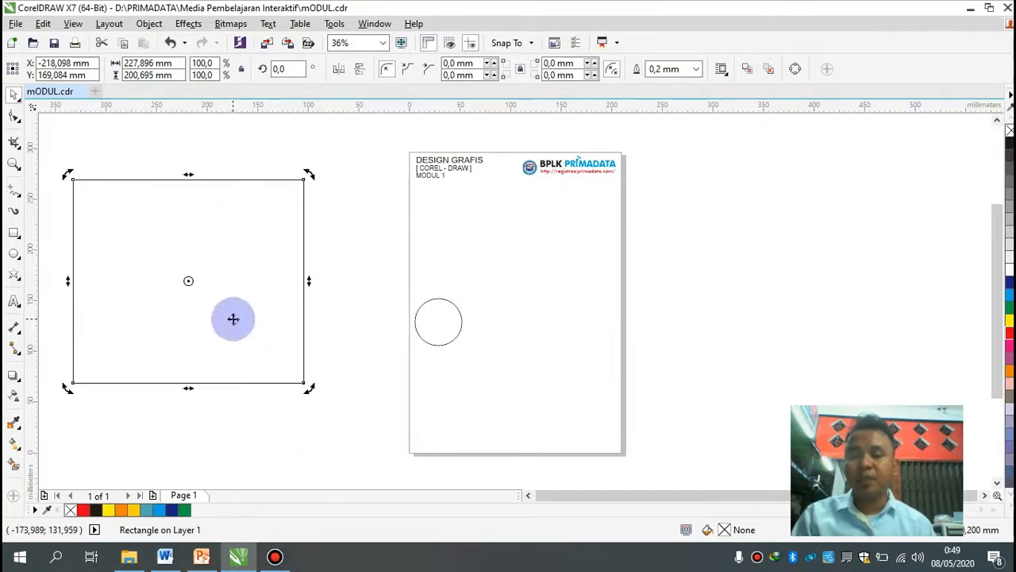
left_click(449, 316, "shift")
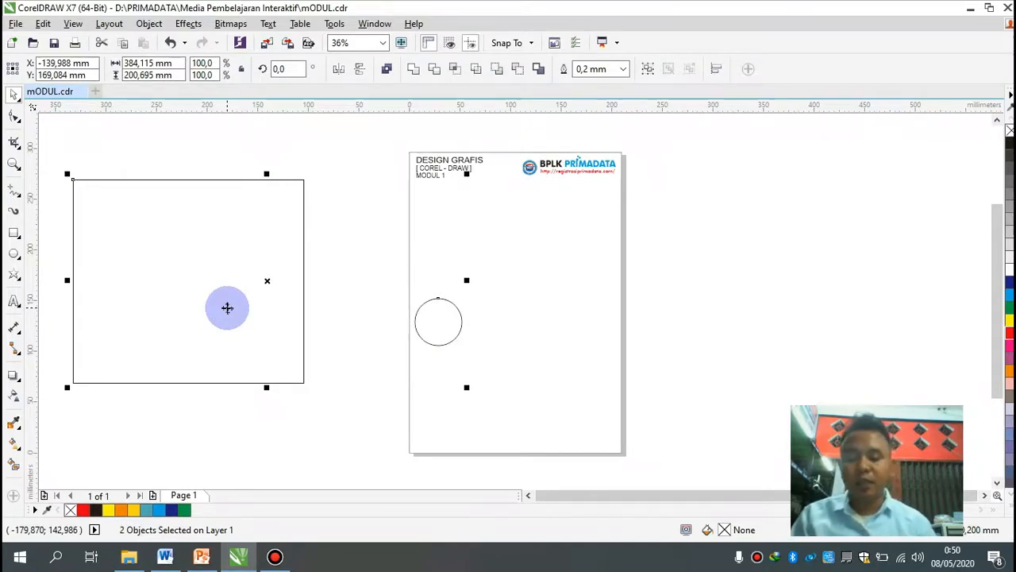
key("l")
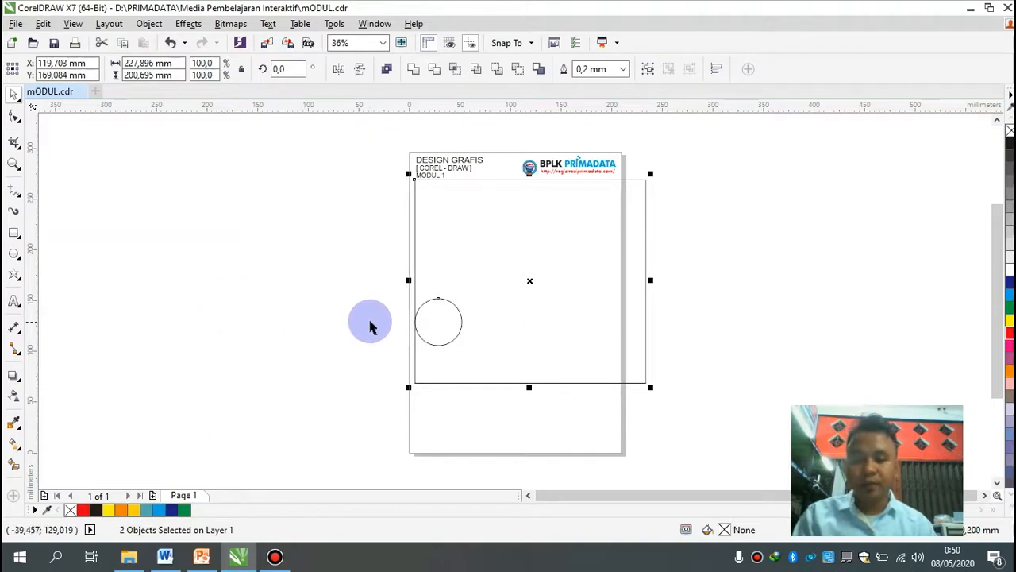
key("t")
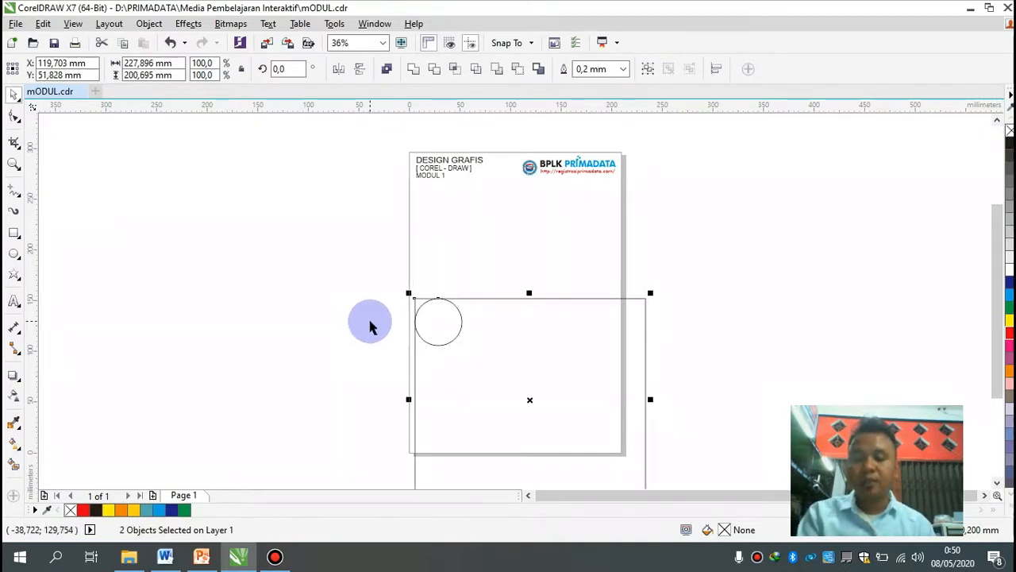
Move the aligned rectangle and circle off the page to its left, and place the circle alone back on the middle of the page.
left_click_drag(525, 343, 253, 242)
left_click(230, 274)
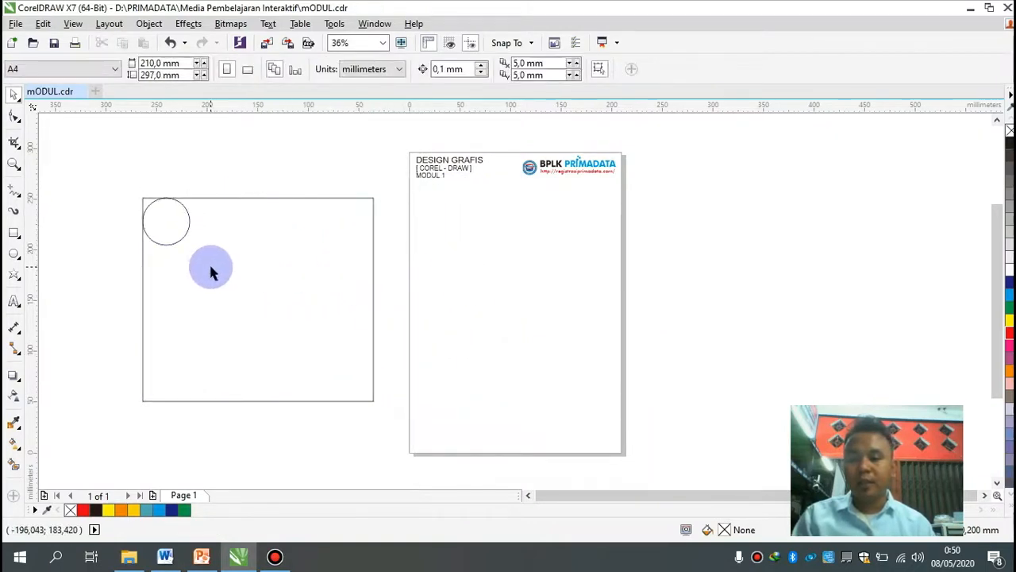
left_click_drag(212, 273, 238, 317)
left_click_drag(173, 230, 504, 320)
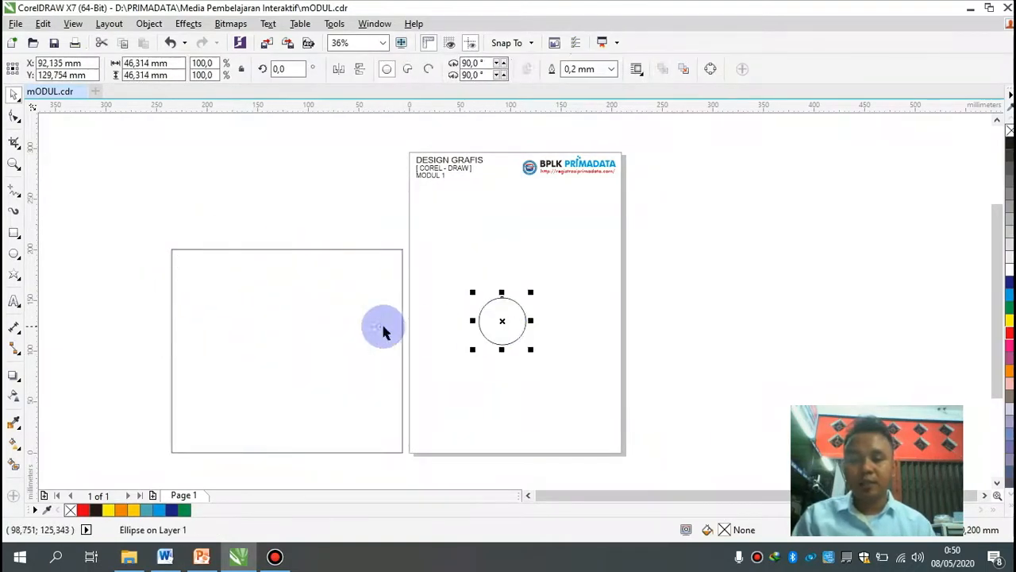
left_click_drag(383, 331, 361, 295)
Select the circle and add the rectangle to the selection, and align the circle to the rectangle's left and top edges.
left_click(503, 319)
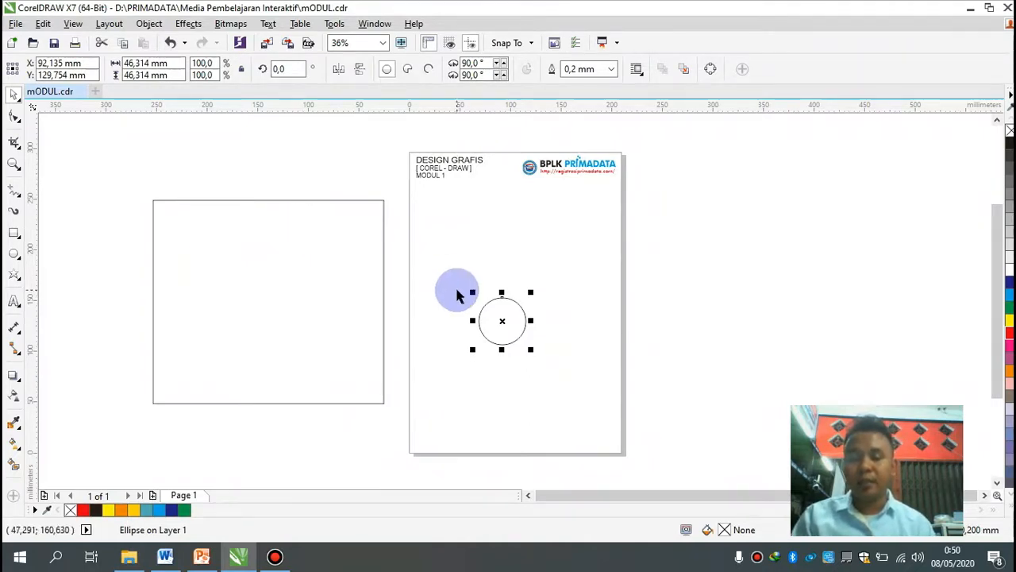
left_click(504, 318)
left_click(498, 305)
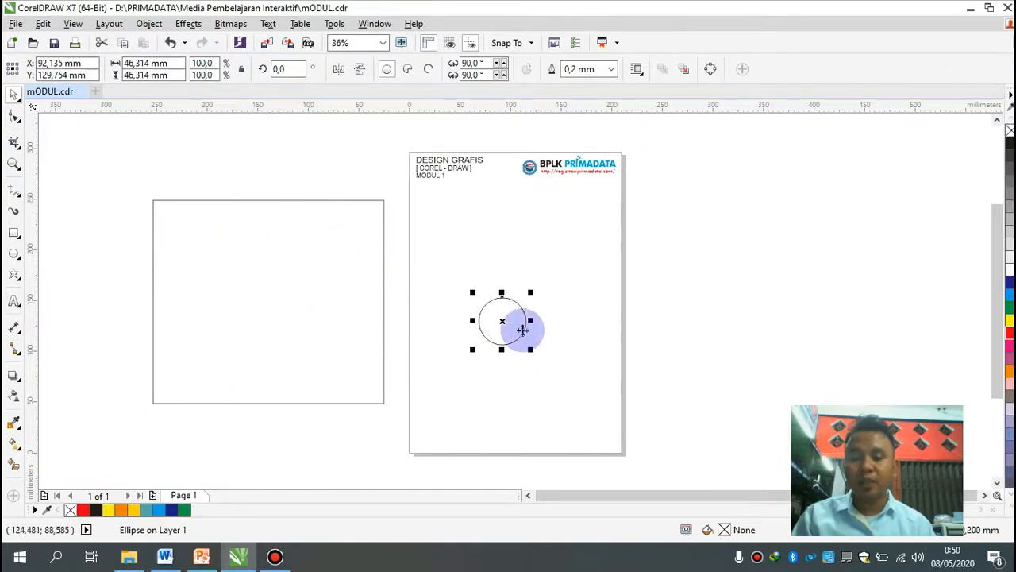
left_click_drag(260, 231, 538, 419)
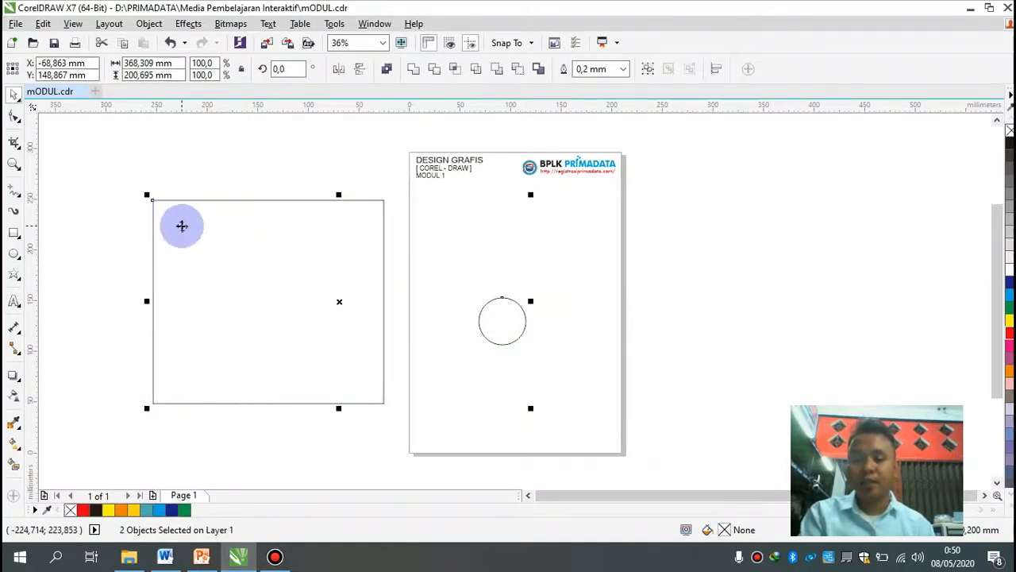
key("l")
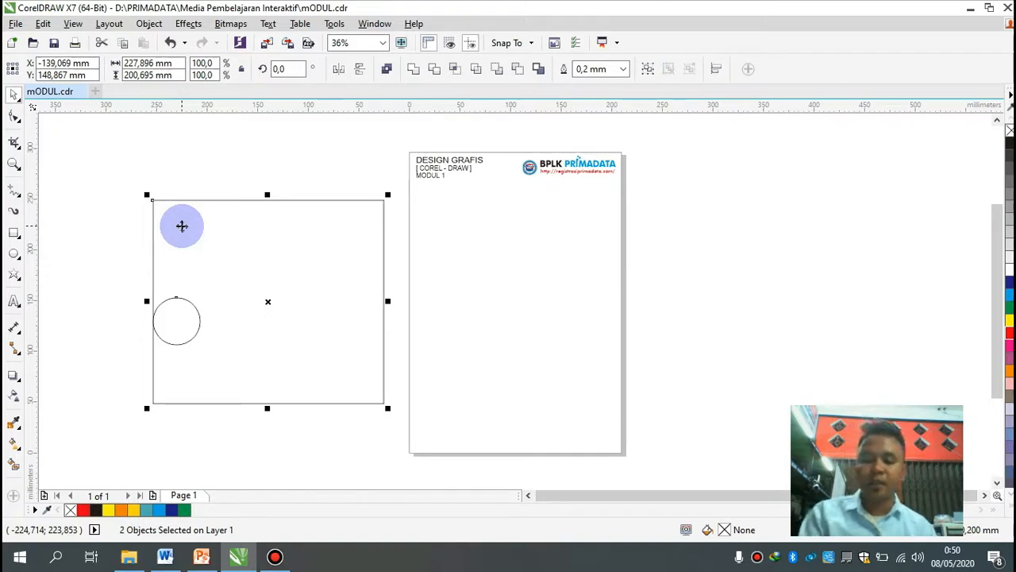
left_click(183, 181)
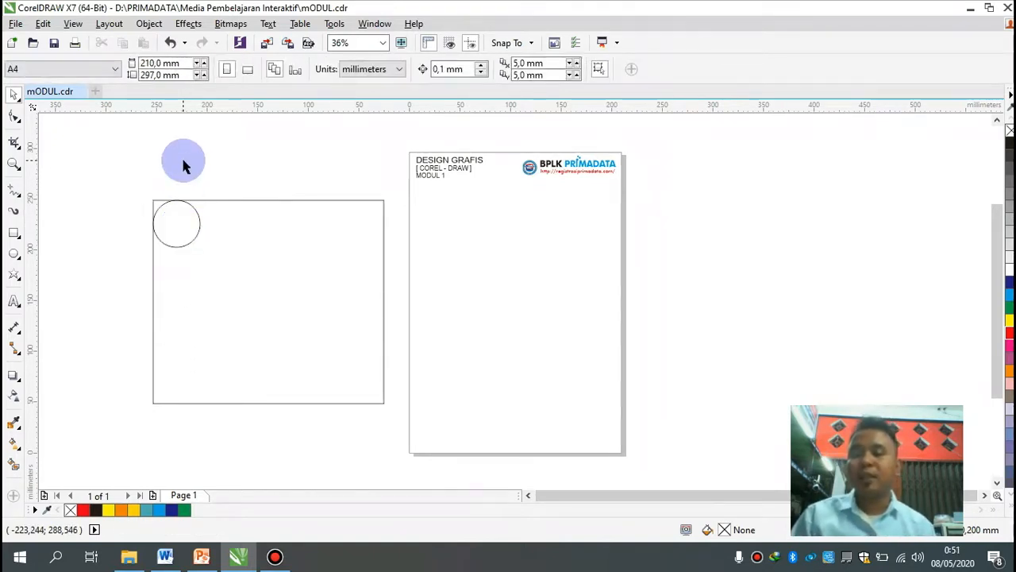
left_click(194, 226)
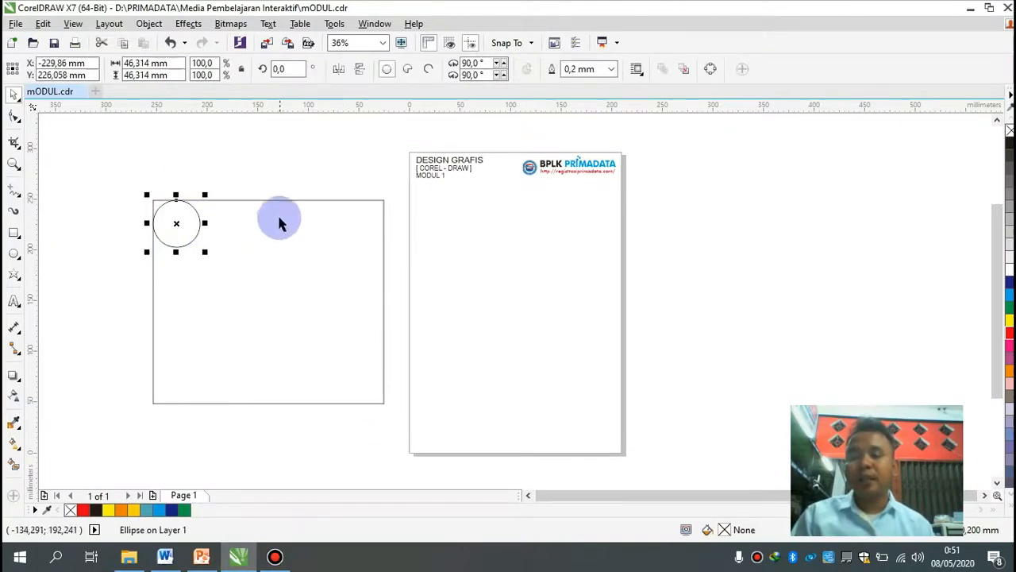
Align the circle to the rectangle's right and bottom edges, and place seven copies of it on and beside the page.
left_click(327, 327, "shift")
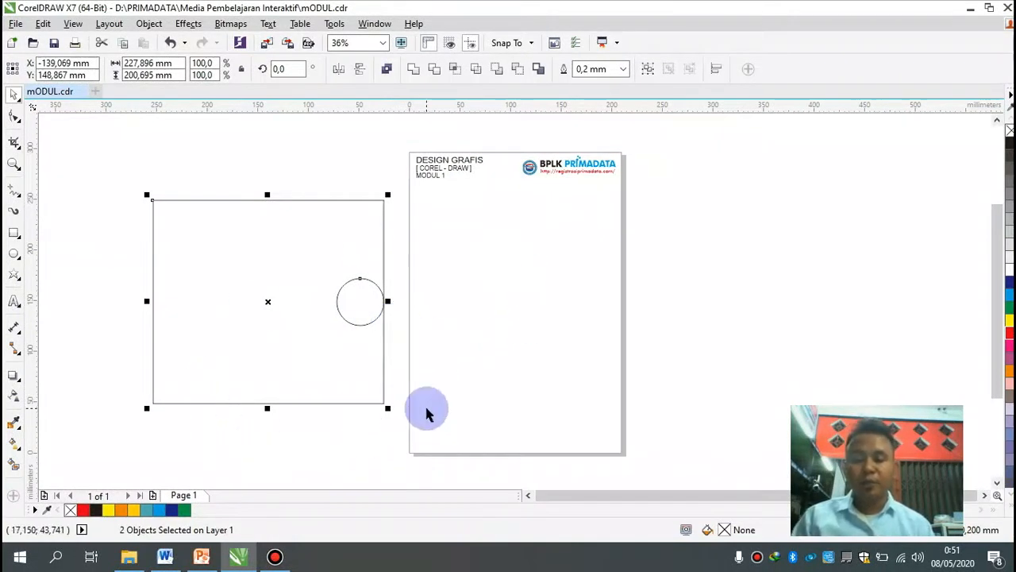
left_click(447, 372)
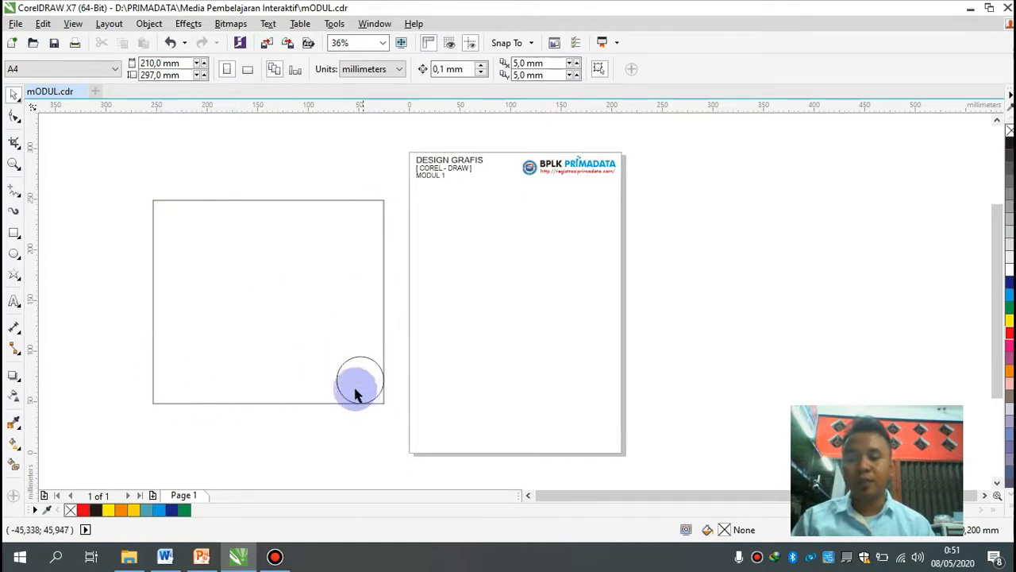
left_click_drag(382, 373, 684, 331)
left_click_drag(681, 331, 495, 347)
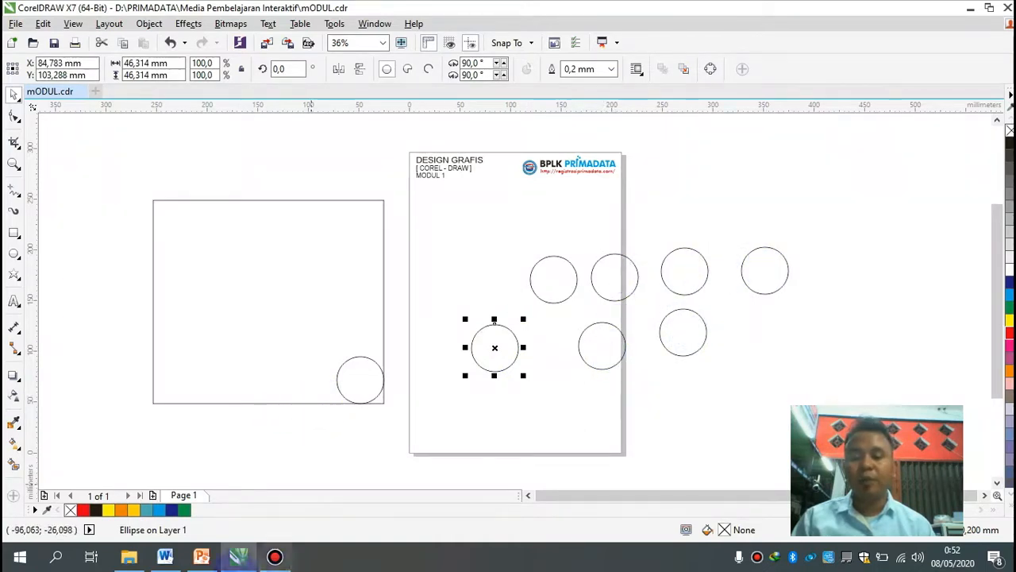
Select the lowest circle copy on the page, add the rectangle to the selection, and align the circle to the rectangle's top and left edges.
left_click(445, 357)
left_click(495, 353)
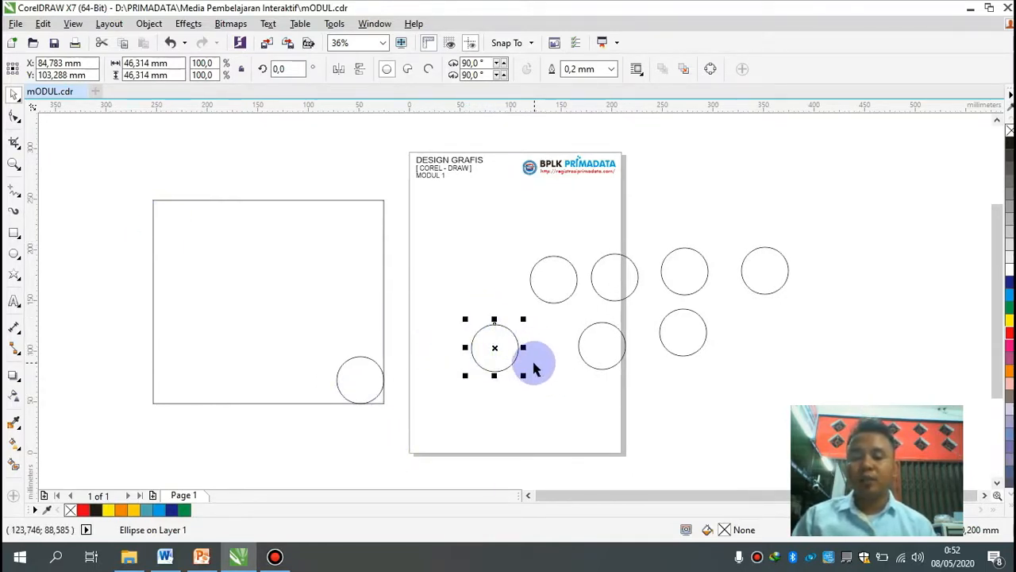
left_click(266, 262)
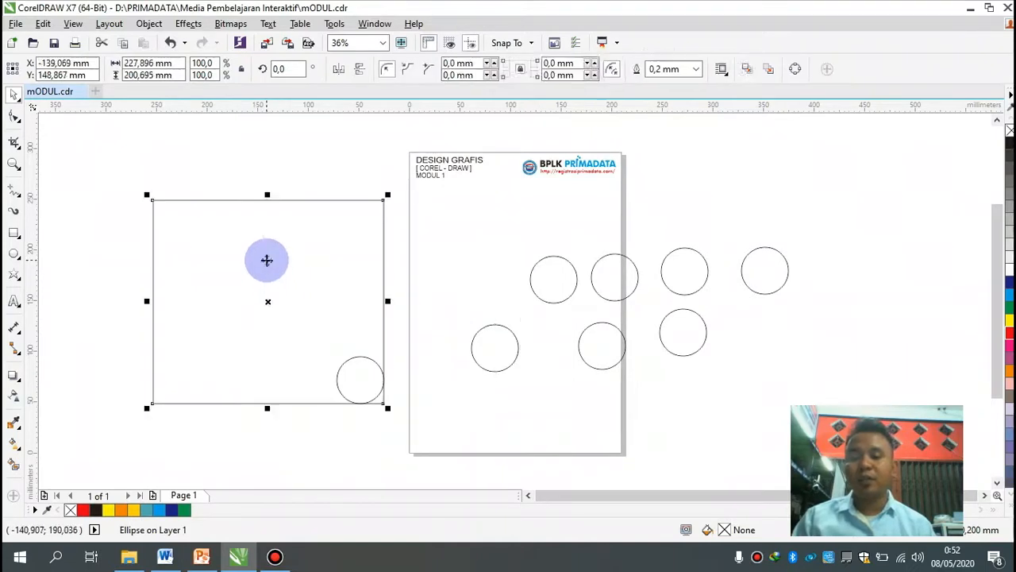
left_click(494, 351)
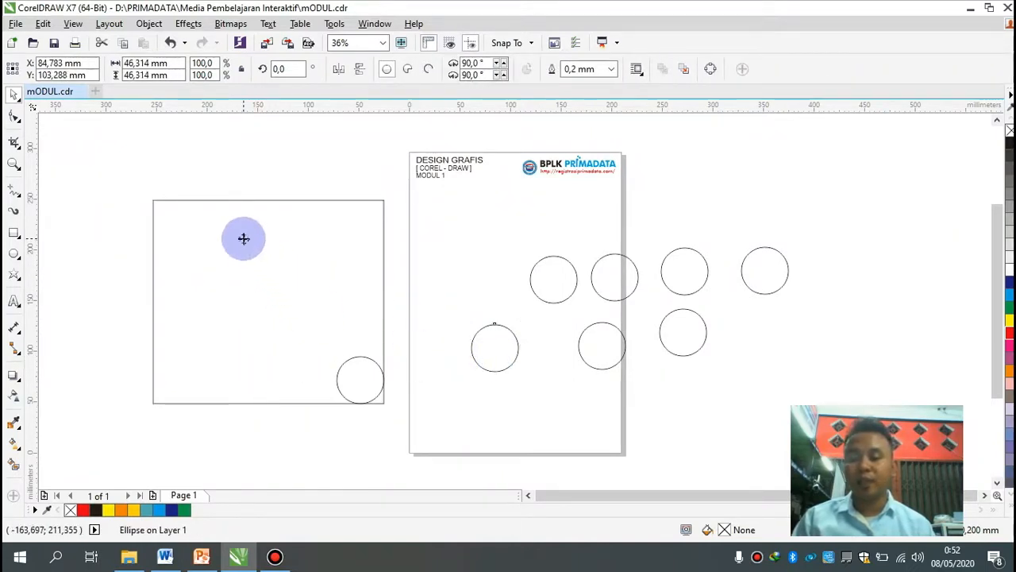
left_click(175, 365, "shift")
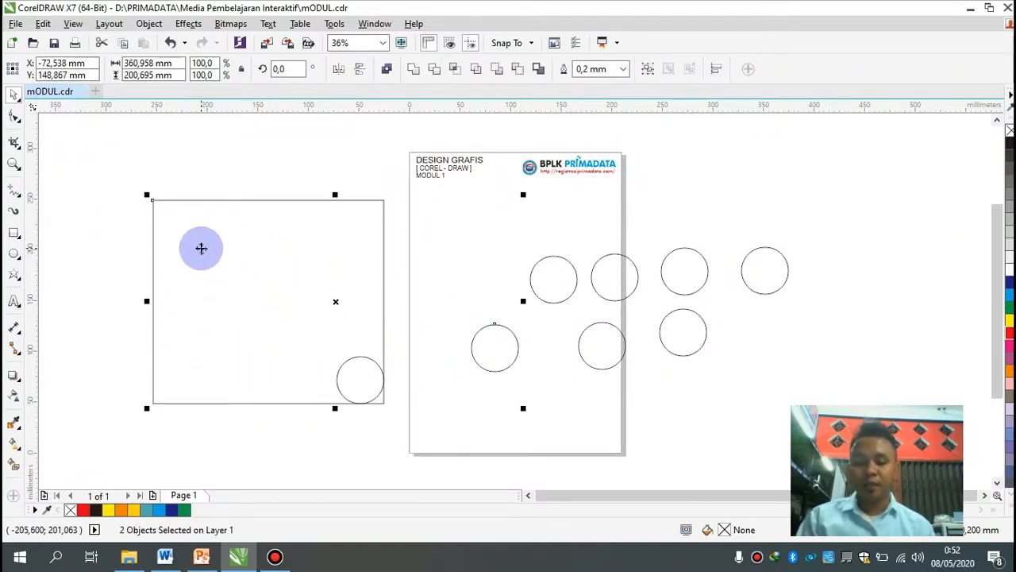
key("l")
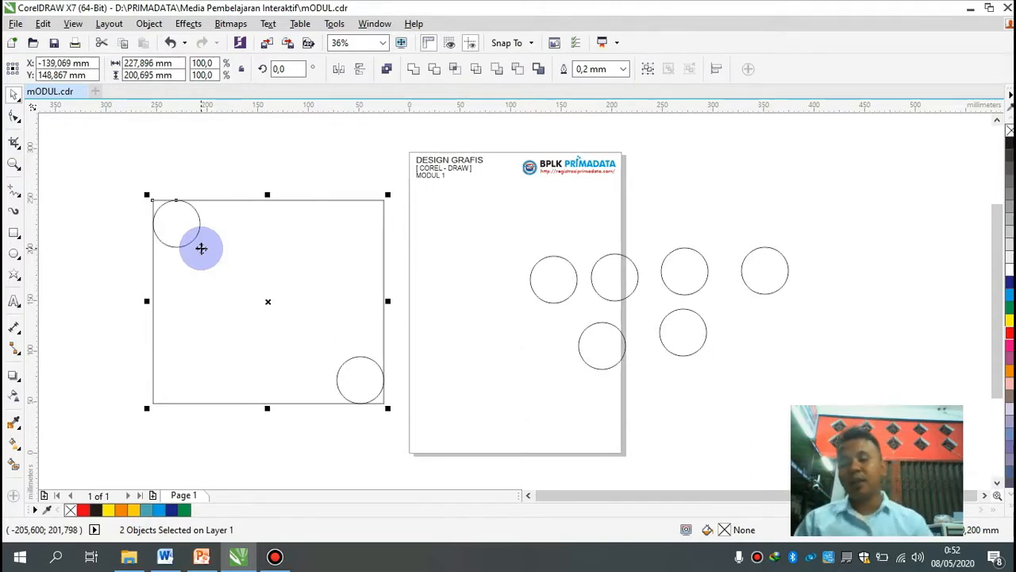
Select the upper circle copy lying fully on the page, add the rectangle, and align the circle to the rectangle's top edge and horizontal centre.
left_click(556, 324)
left_click(547, 267)
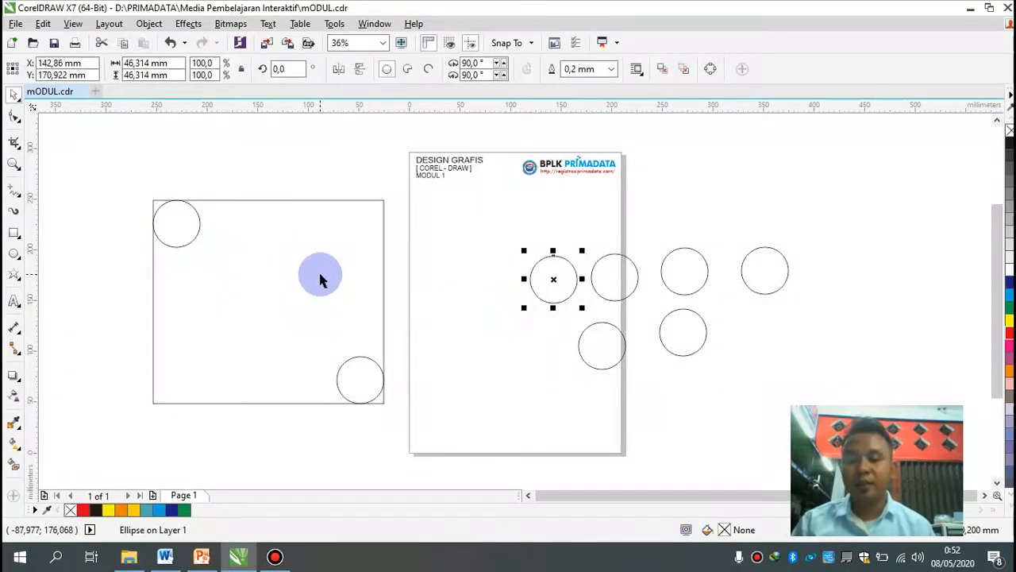
left_click(354, 373, "shift")
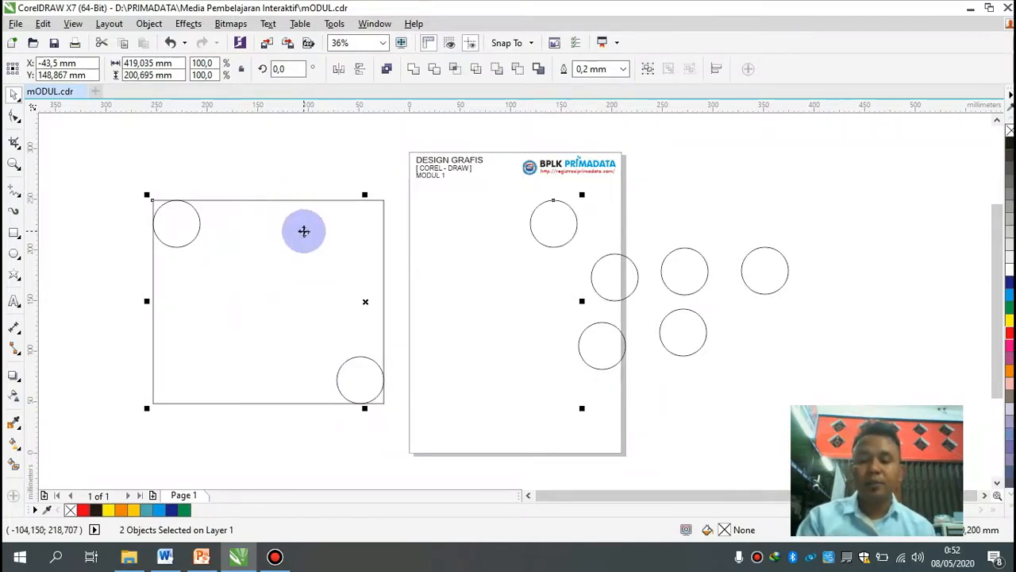
key("c")
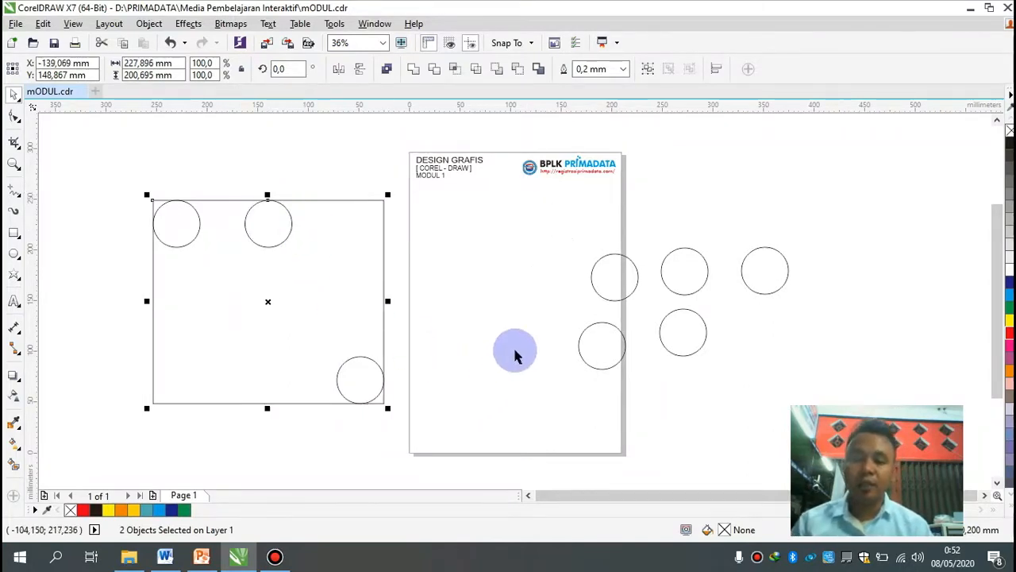
Select the upper circle copy straddling the page's right edge, add the rectangle, and align the circle to the rectangle's top and right edges.
left_click(468, 314)
left_click(610, 279)
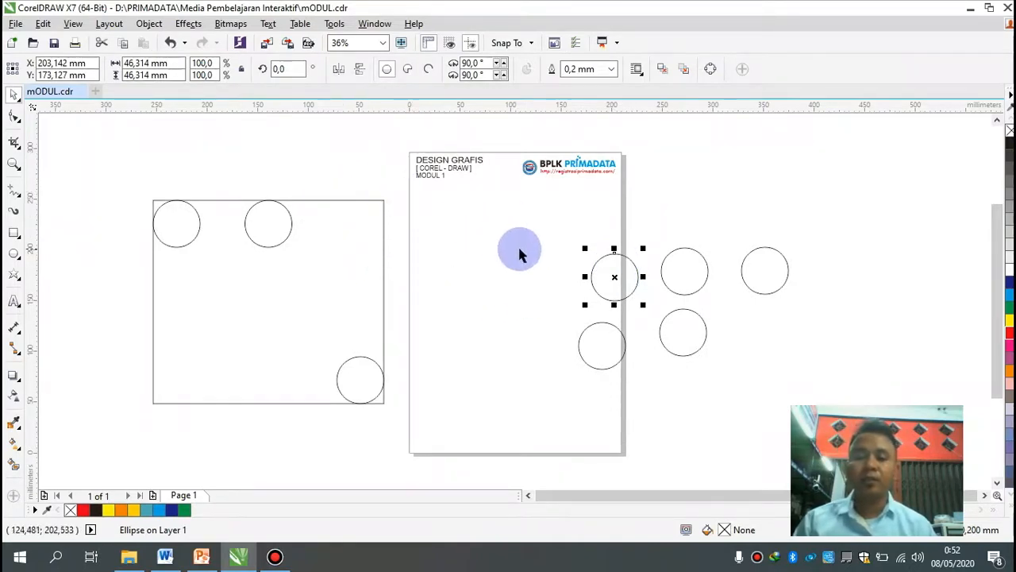
left_click_drag(566, 238, 573, 246)
left_click(616, 275)
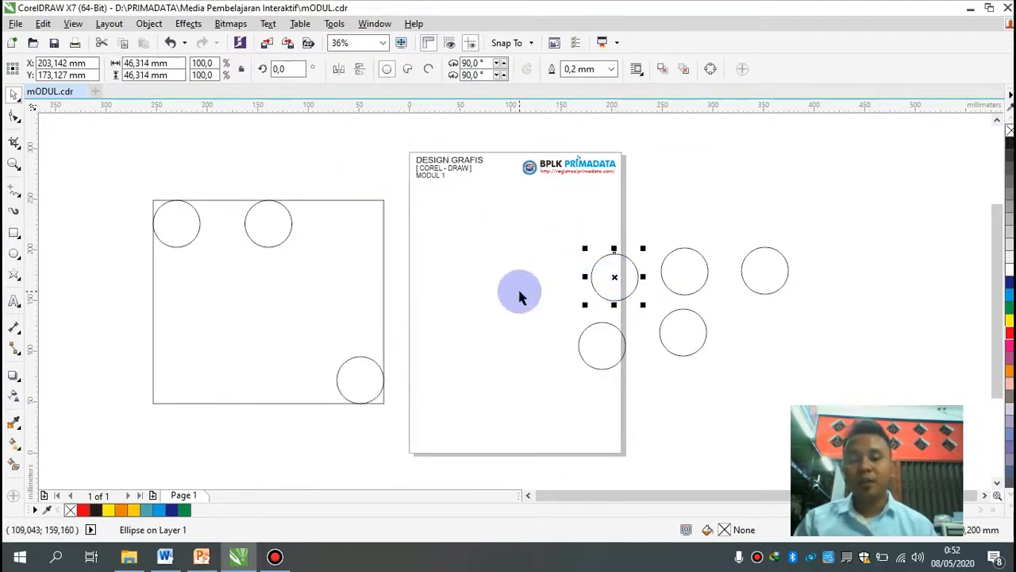
left_click(347, 248, "shift")
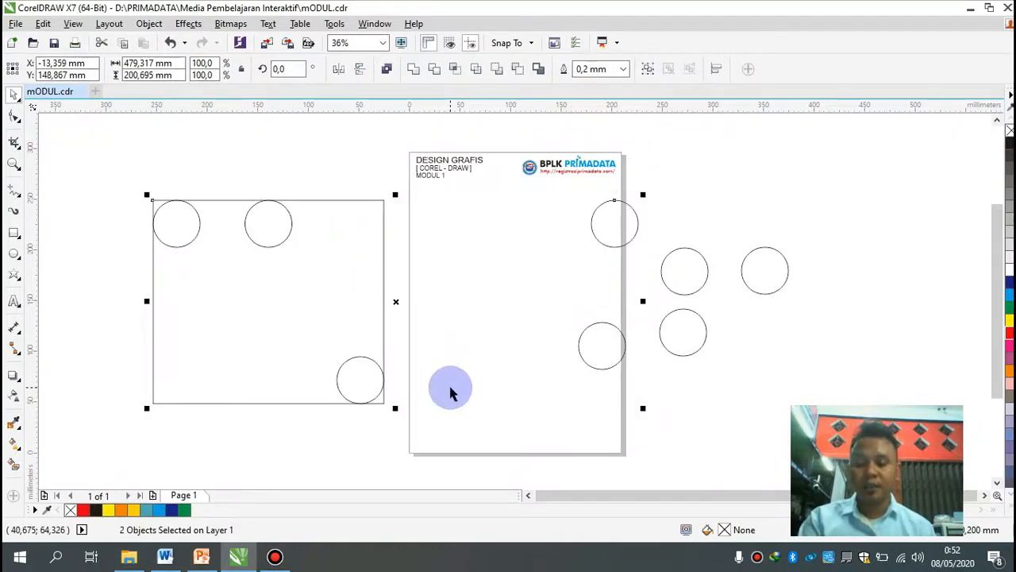
key("r")
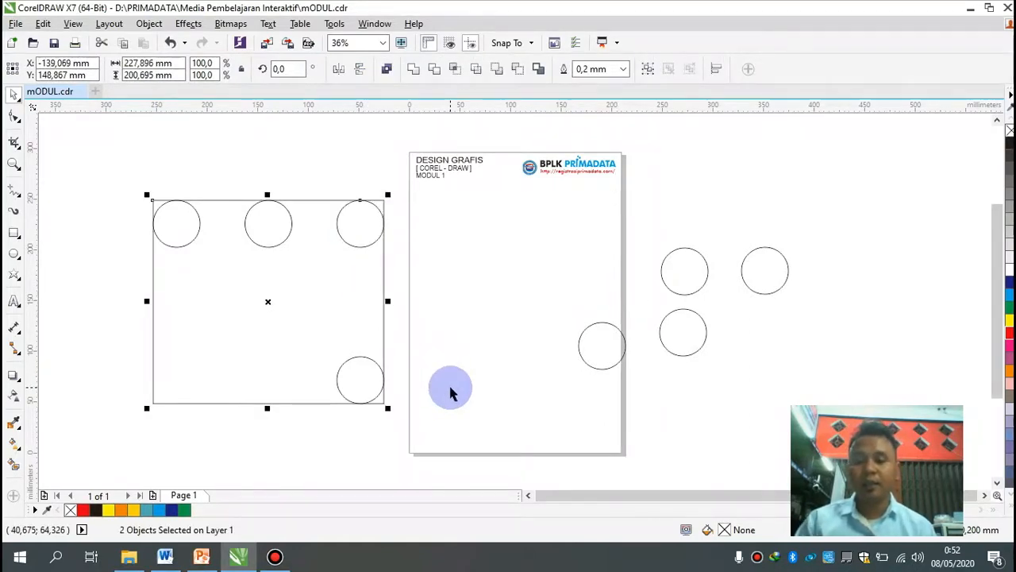
Select the nearer upper circle beside the page, add the rectangle, and align the circle to the rectangle's left edge and vertical centre.
left_click(492, 294)
left_click(676, 276)
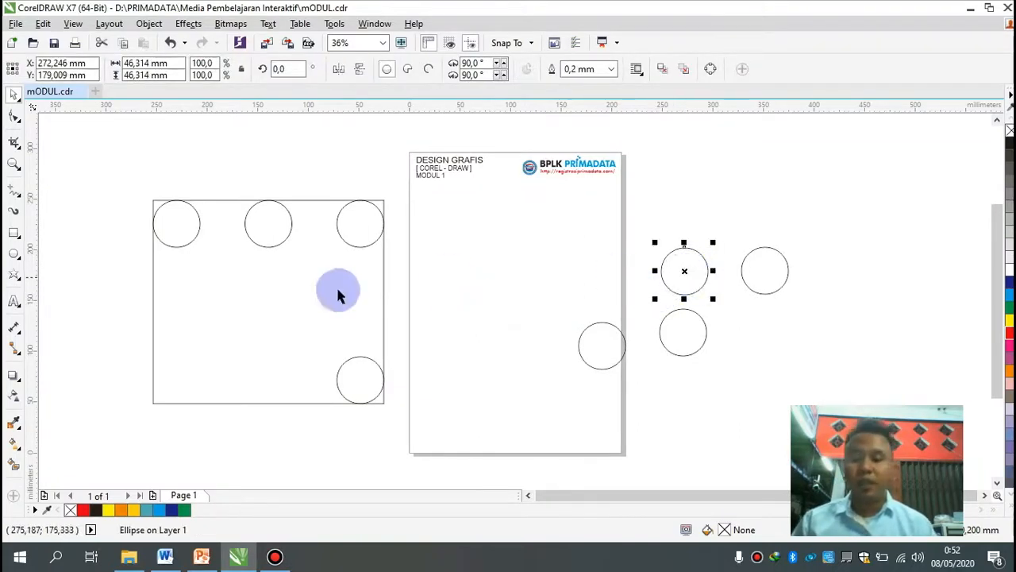
left_click(269, 302, "shift")
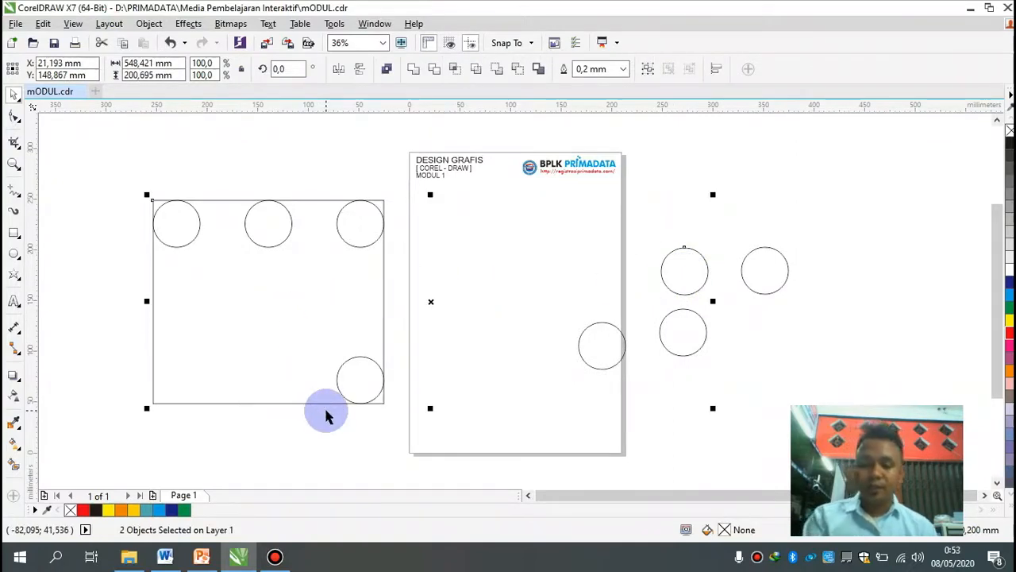
key("l")
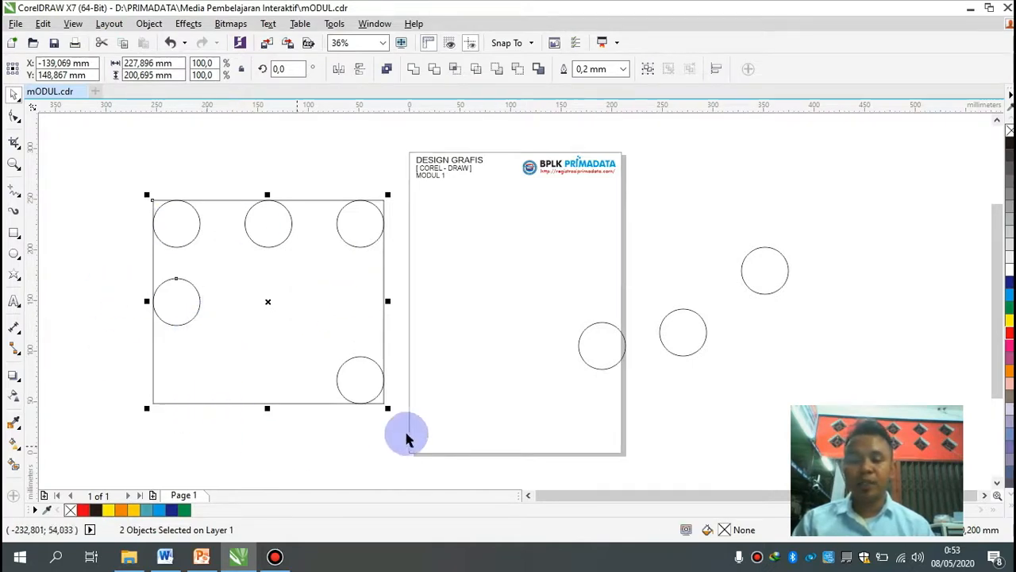
Select the remaining circle on the page's right edge, add the rectangle, and align the circle to the rectangle's bottom and left edges.
left_click(601, 345)
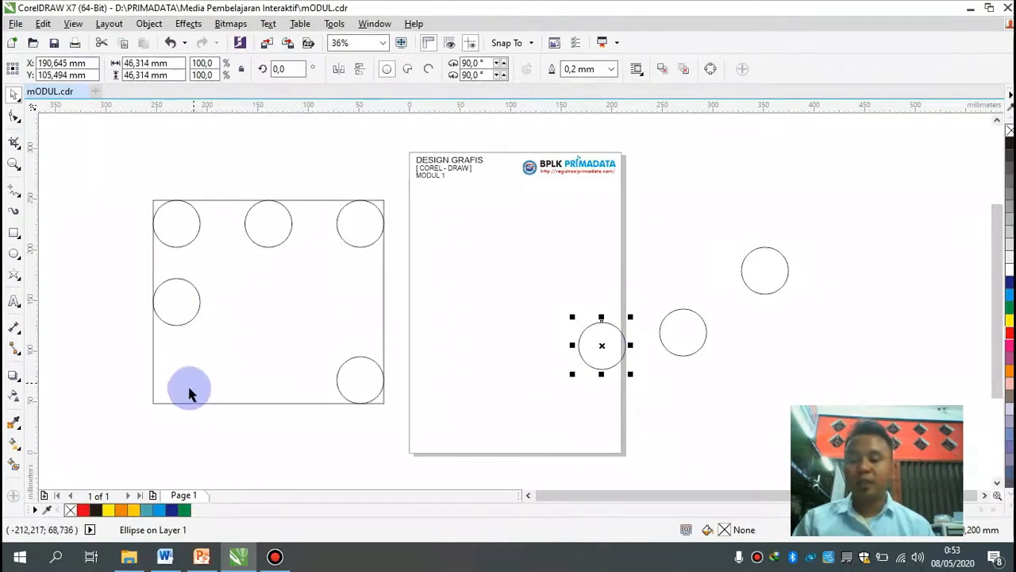
left_click(176, 390, "shift")
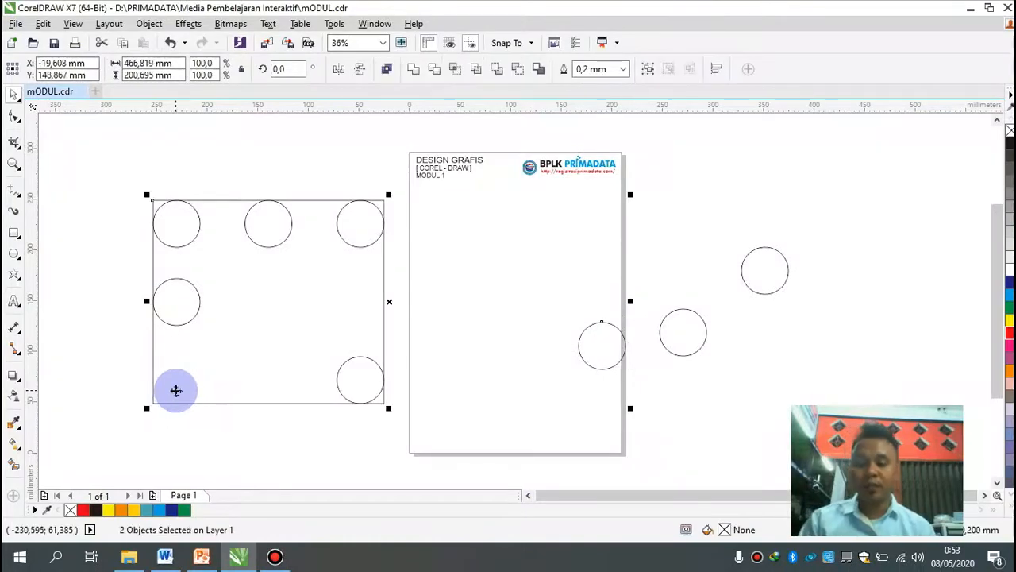
key("l")
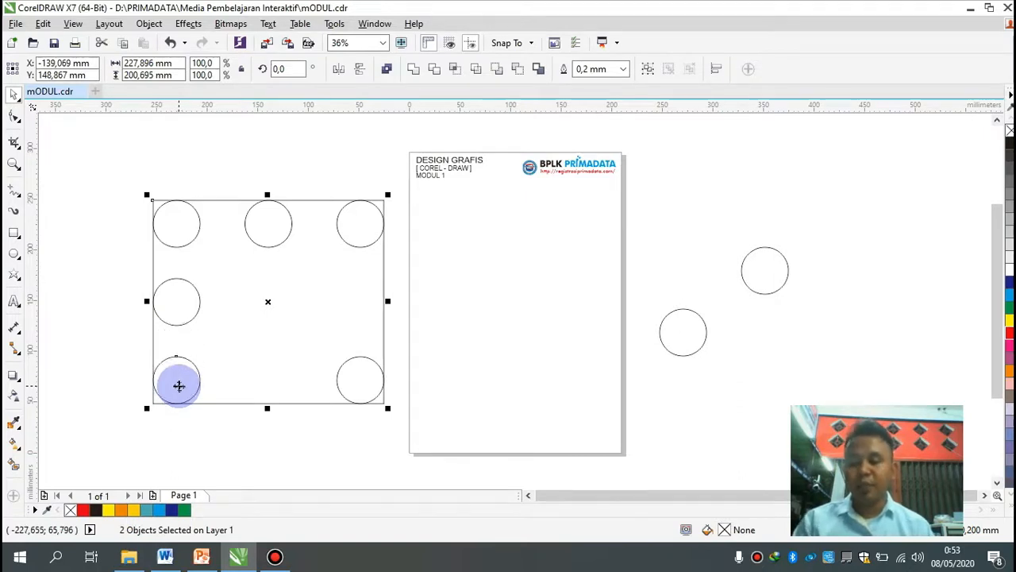
Select the lower circle beside the page, add the rectangle, and align the circle to the rectangle's bottom edge and horizontal centre.
left_click(579, 341)
left_click(685, 343)
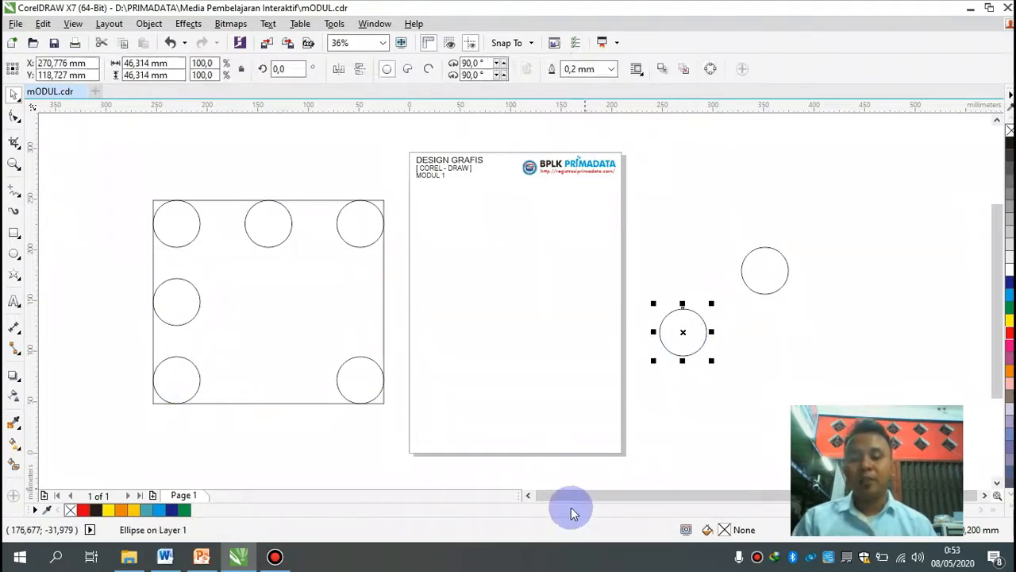
left_click(295, 403, "shift")
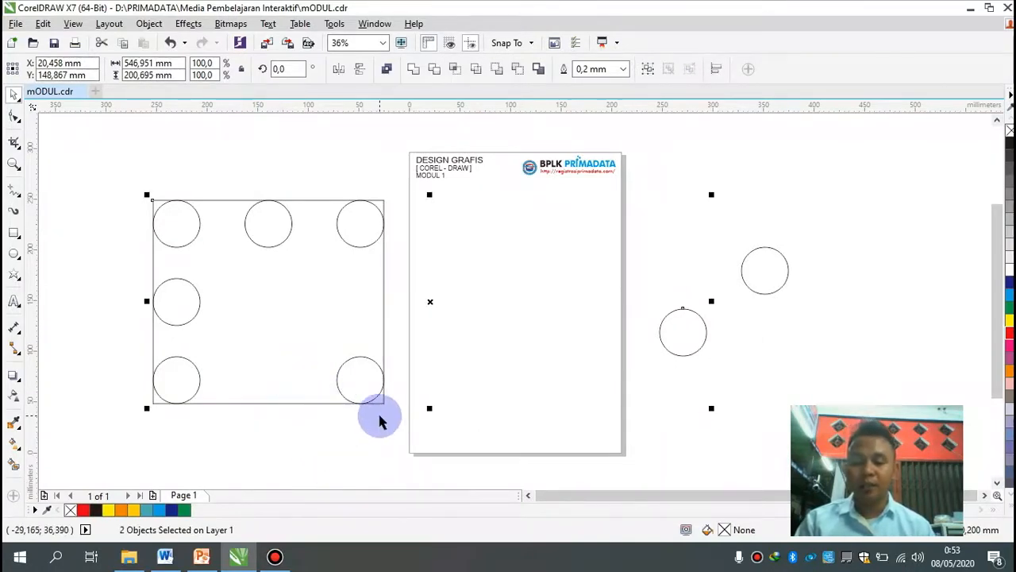
key("b")
key("c")
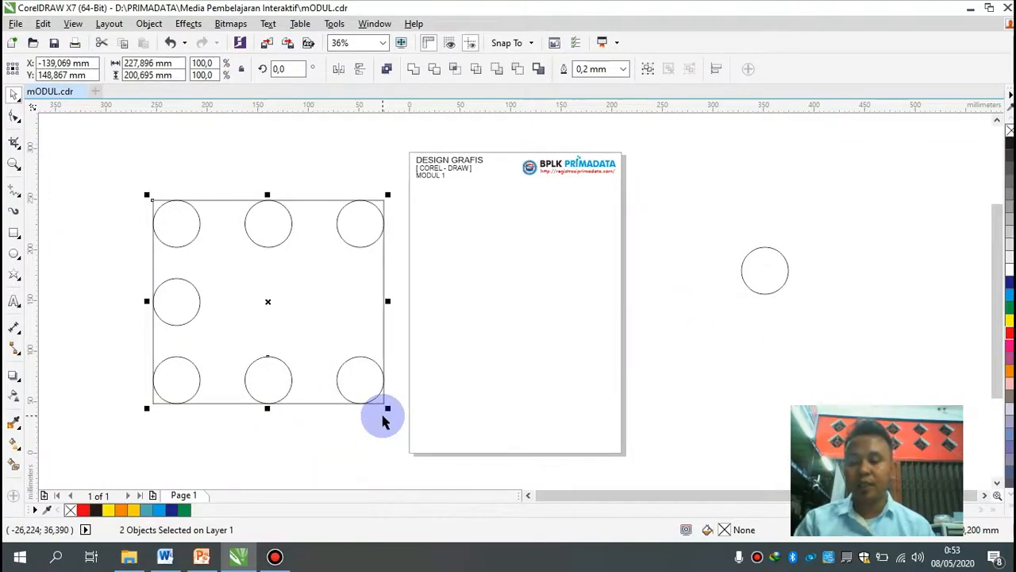
Place a copy of the last outlying circle on the page, and align it to the rectangle's right edge and vertical centre.
left_click(600, 366)
left_click_drag(765, 281, 540, 283)
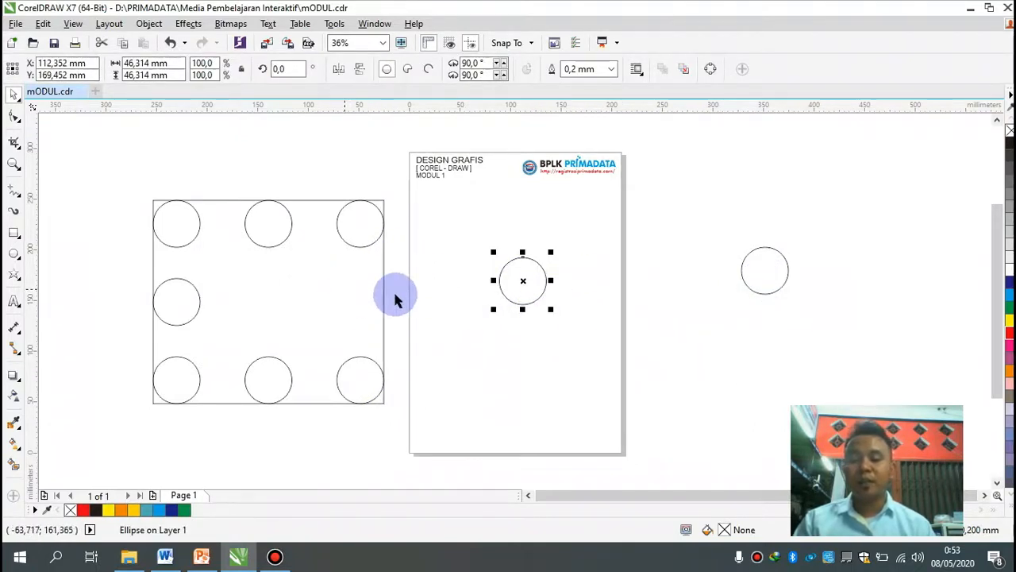
left_click(351, 291, "shift")
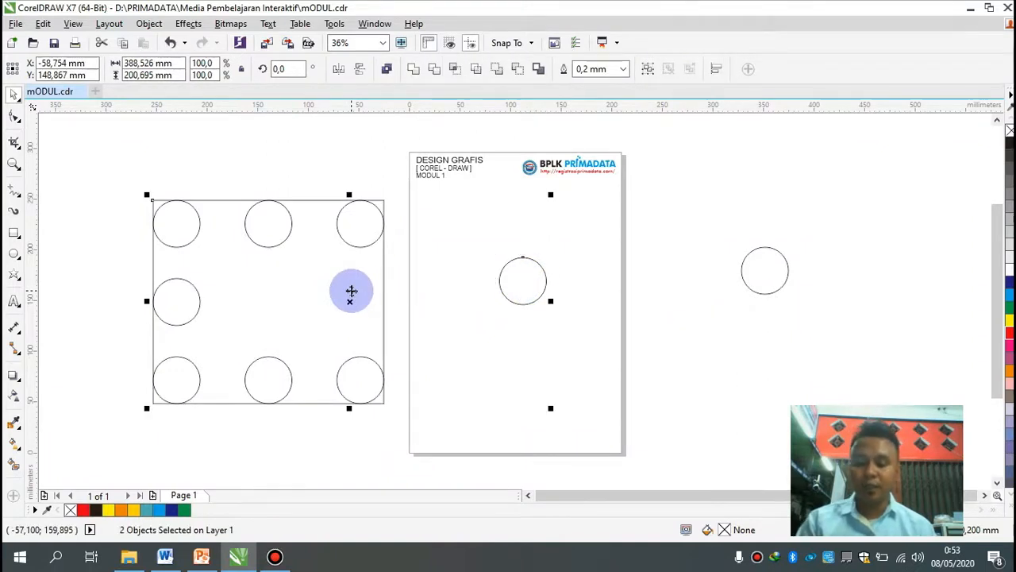
key("r")
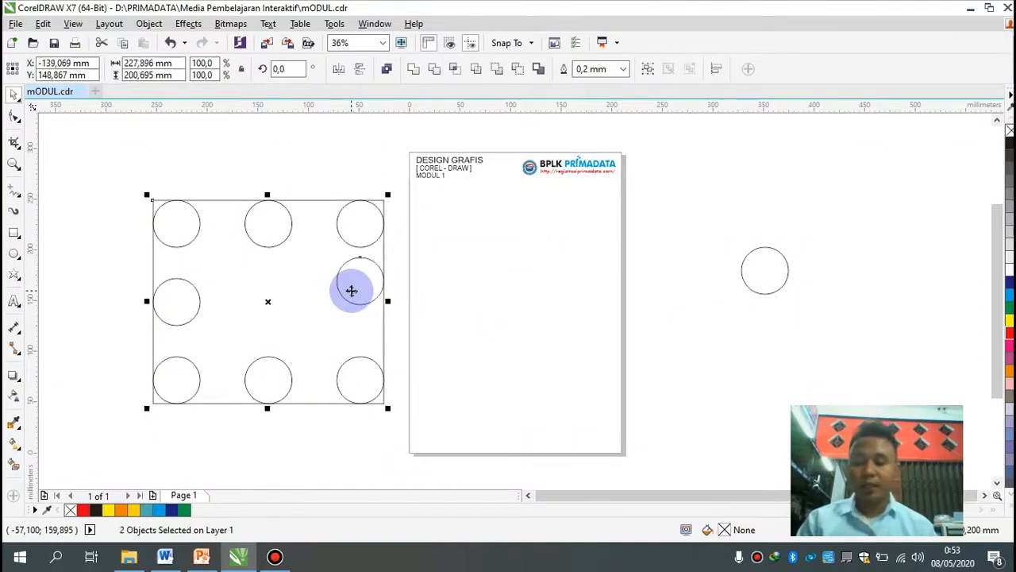
Select the last circle beside the page, add the rectangle, and align the circle to the rectangle's horizontal and vertical centre.
left_click(537, 311)
left_click(758, 289)
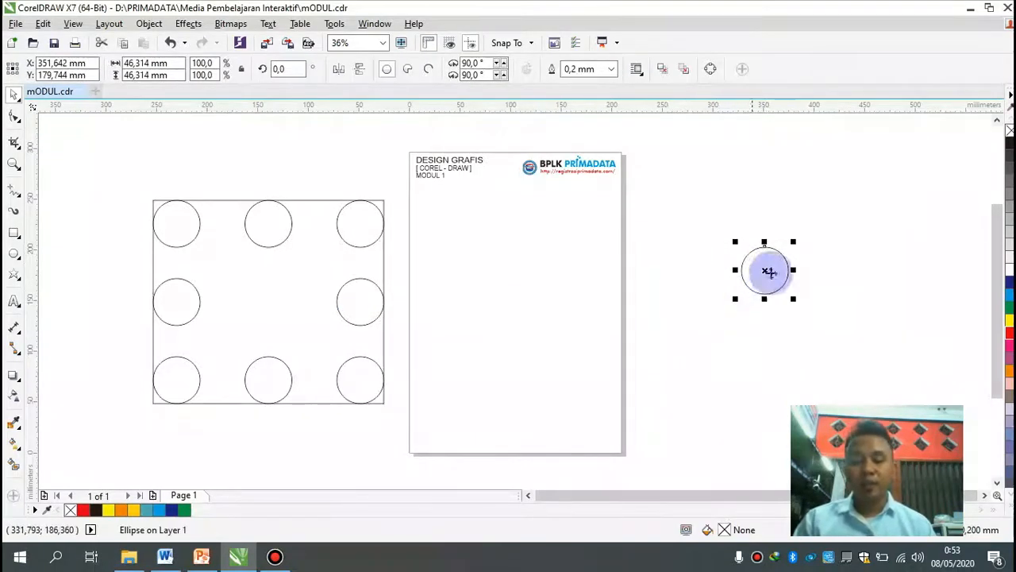
left_click(301, 290, "shift")
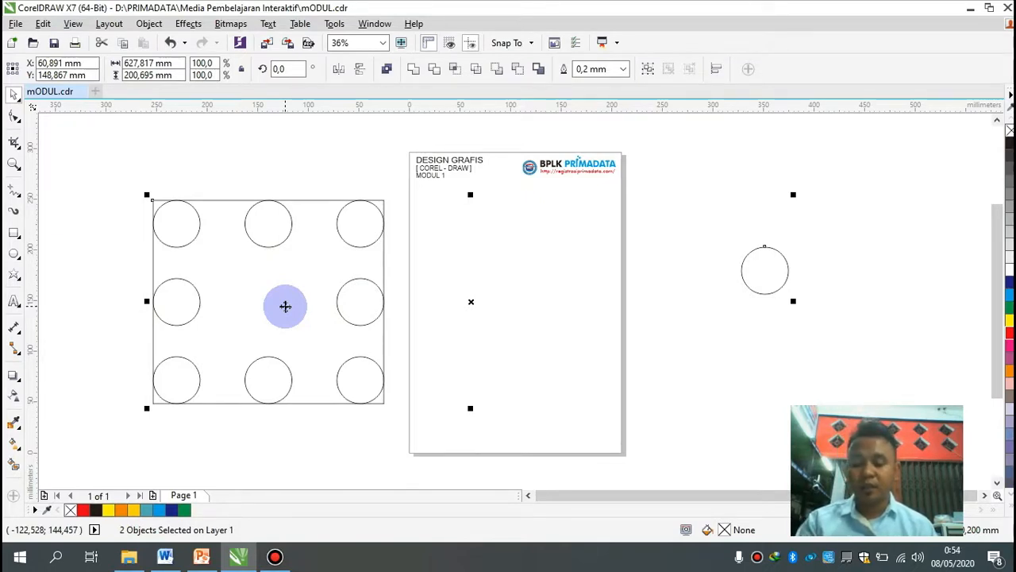
key("c")
left_click(514, 311)
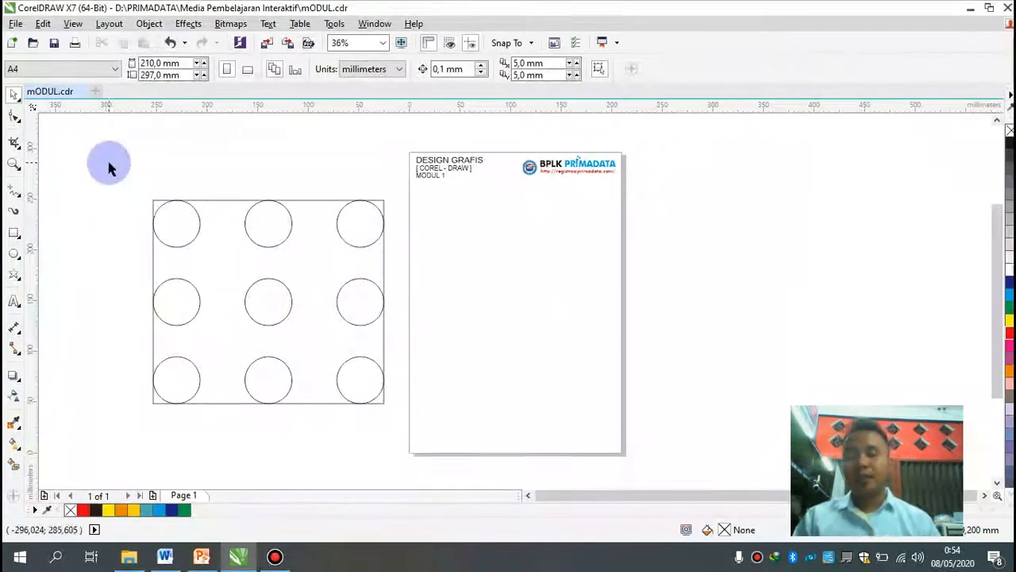
Group the rectangle with its nine circles, and move the group onto the page.
left_click_drag(109, 162, 411, 430)
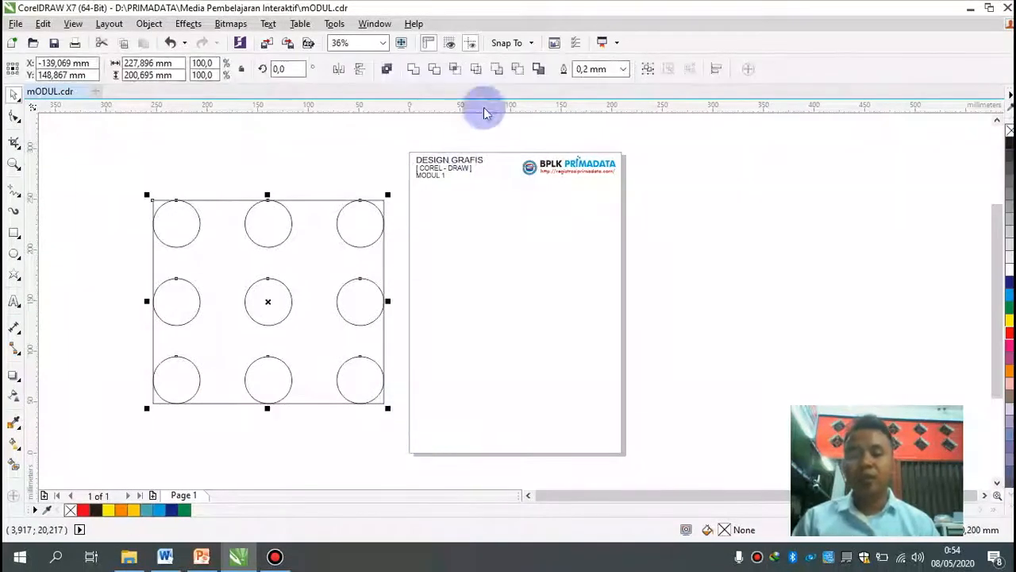
left_click(648, 72)
left_click_drag(268, 254, 485, 265)
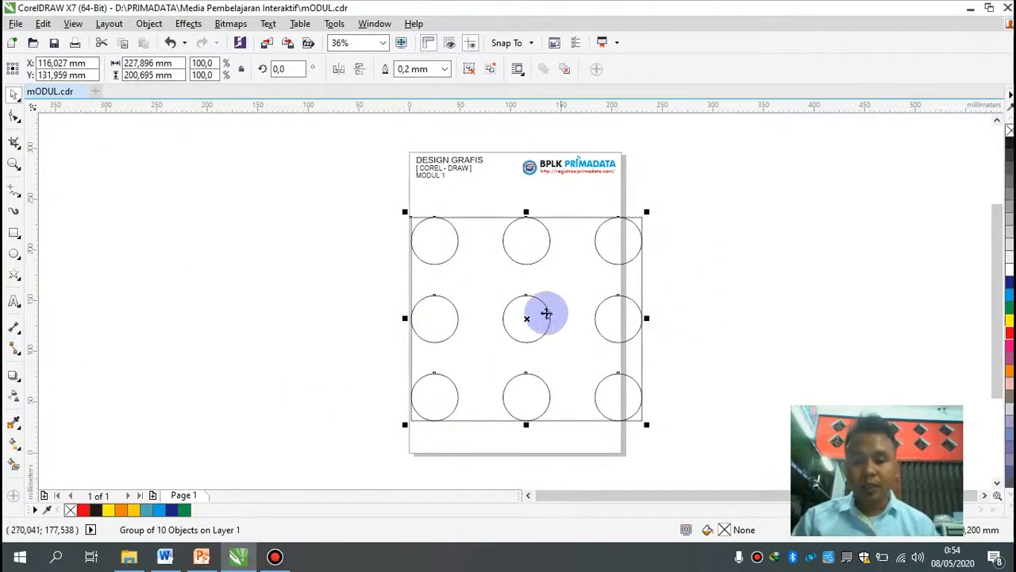
left_click_drag(539, 313, 511, 311)
left_click_drag(548, 260, 565, 276)
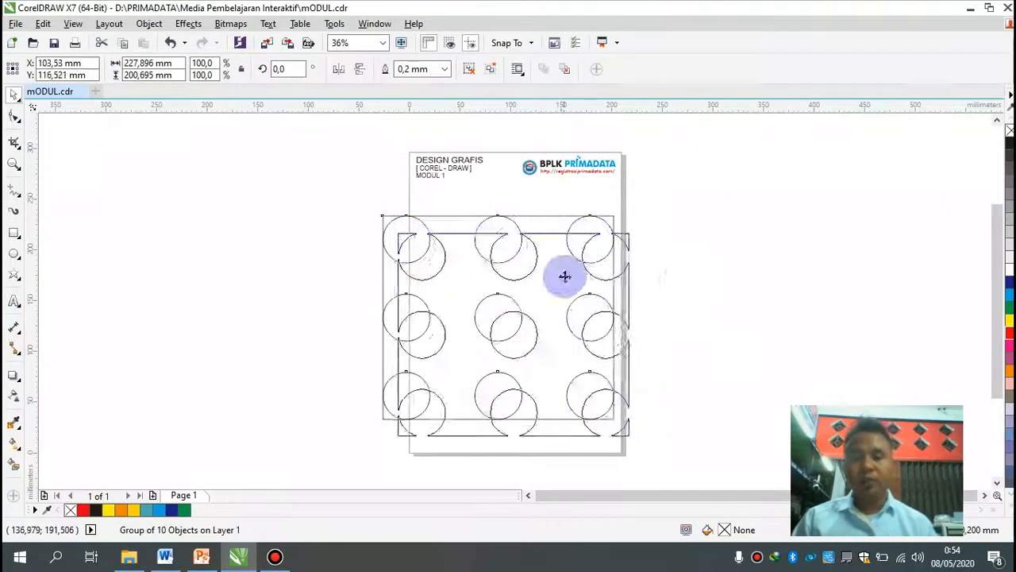
left_click(728, 274)
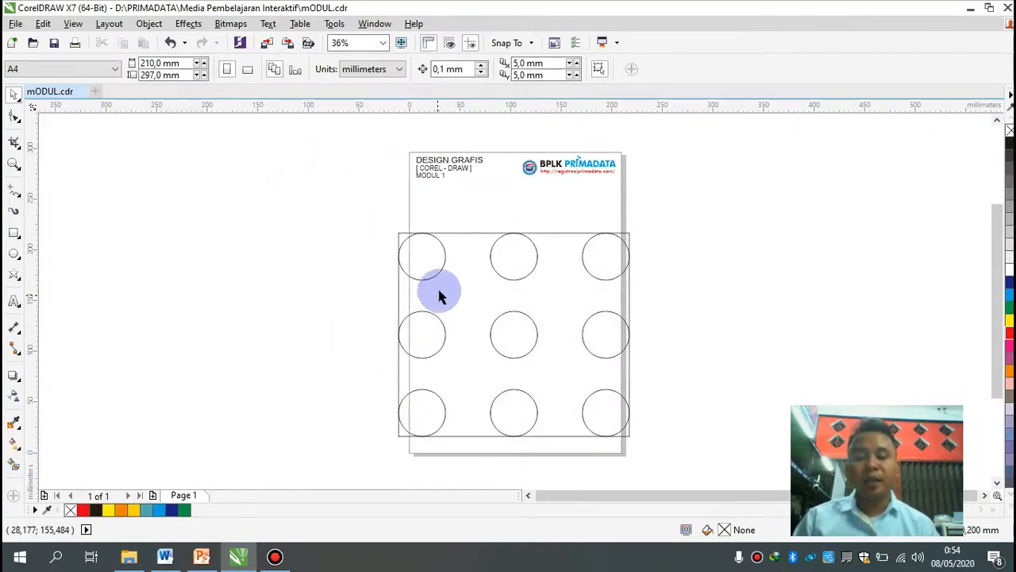
Move the group higher on the page, just below the heading, and leave it deselected.
left_click_drag(487, 254, 486, 225)
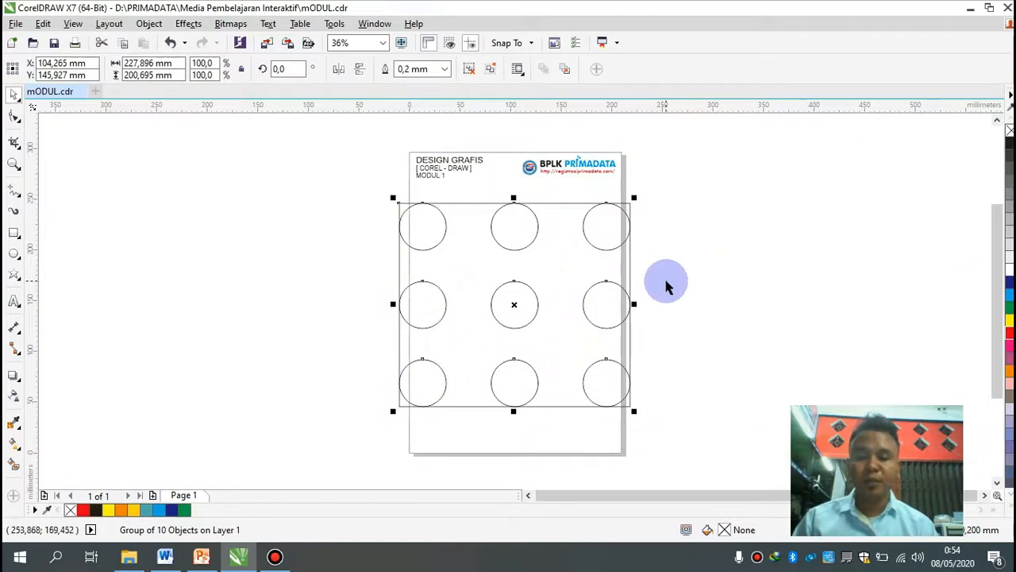
left_click(746, 298)
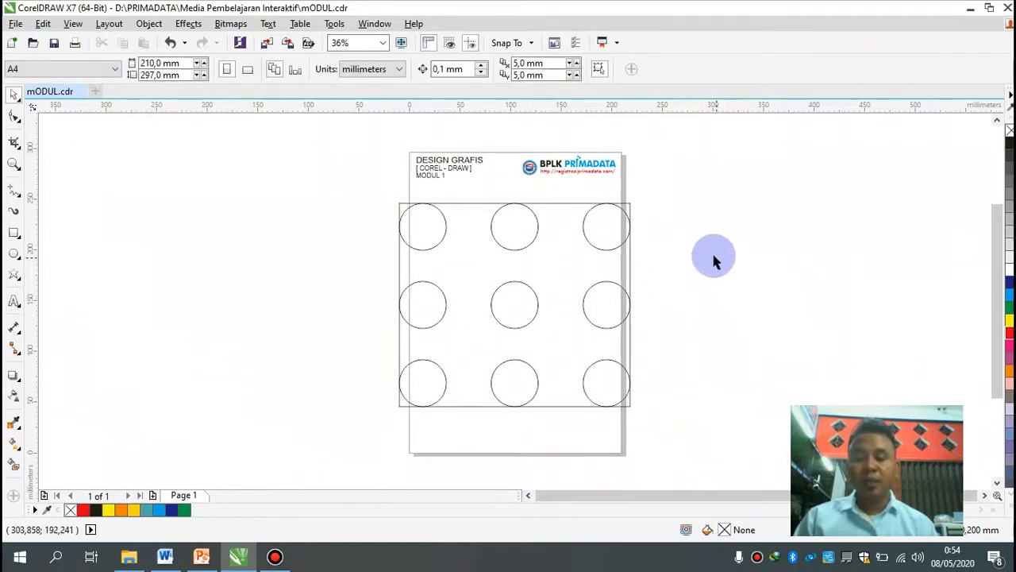
left_click(590, 231)
left_click(664, 320)
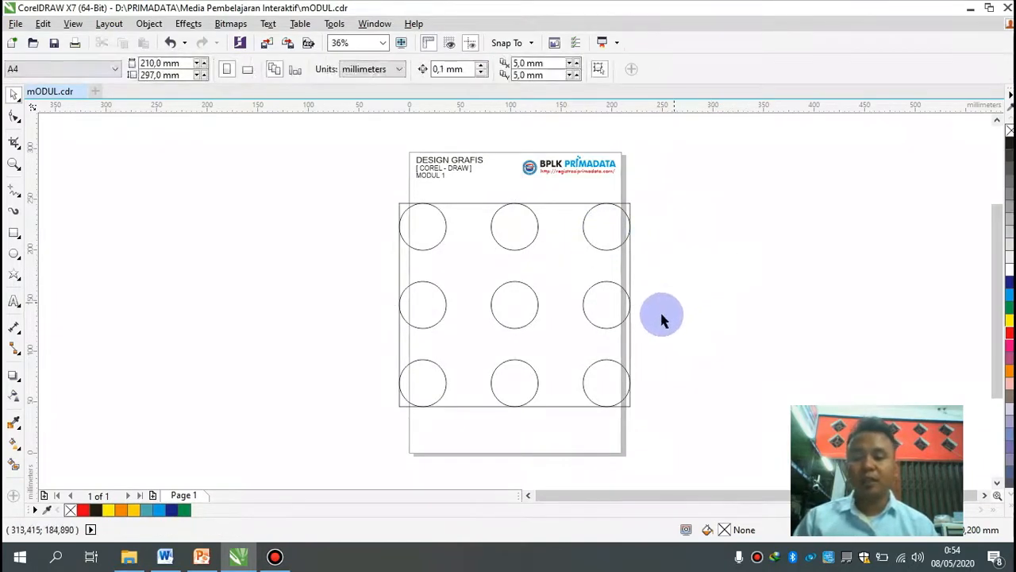
Switch to PowerPoint to view the "Latihan 6 Align" slide.
left_click(201, 556)
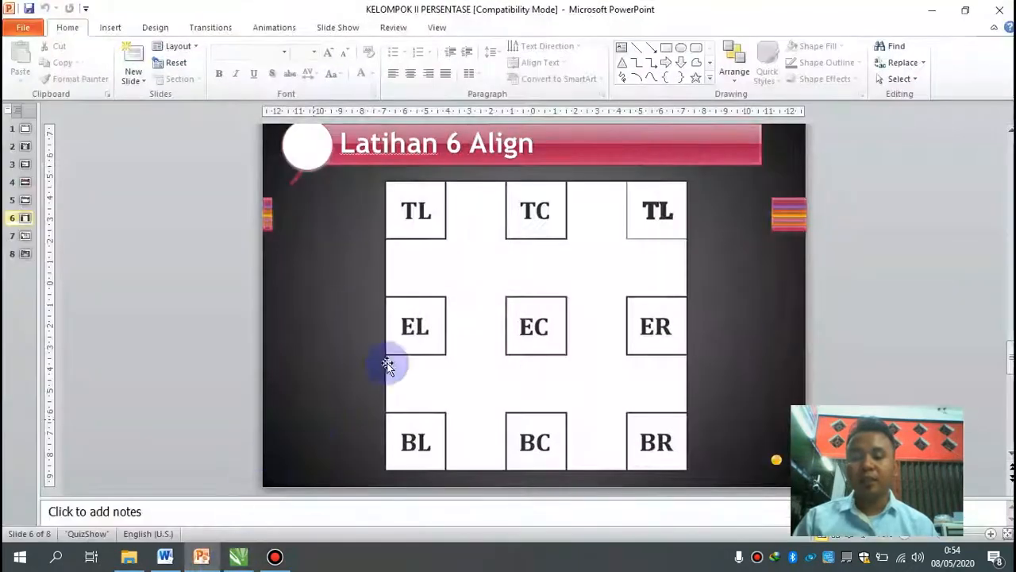